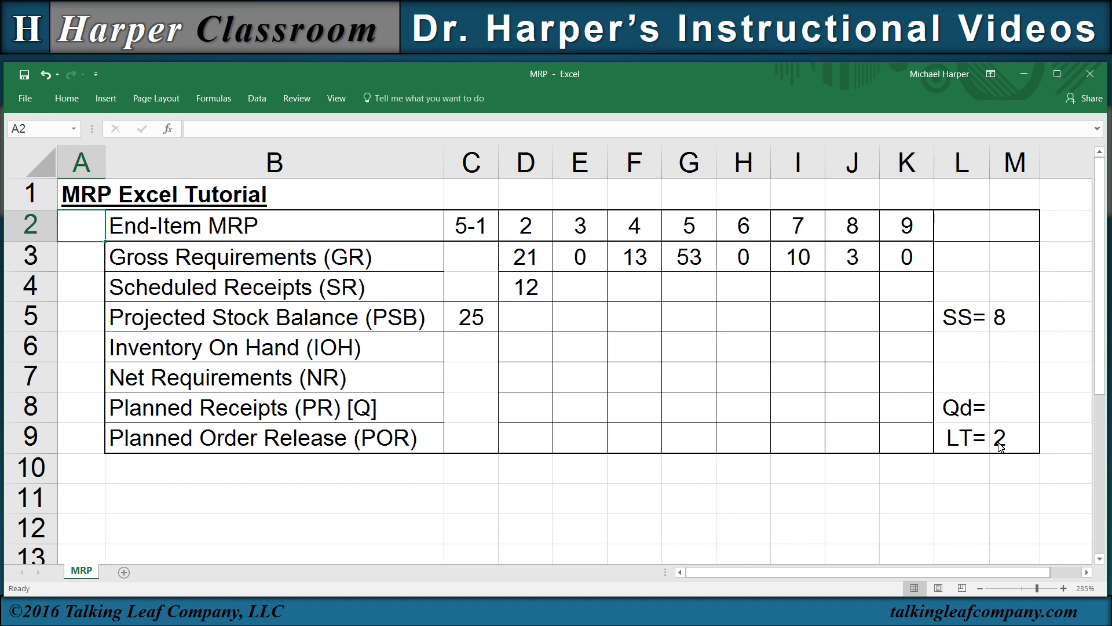
# Enter LFL as the order quantity in M8, beside Qd=
pyautogui.click(1005, 408)
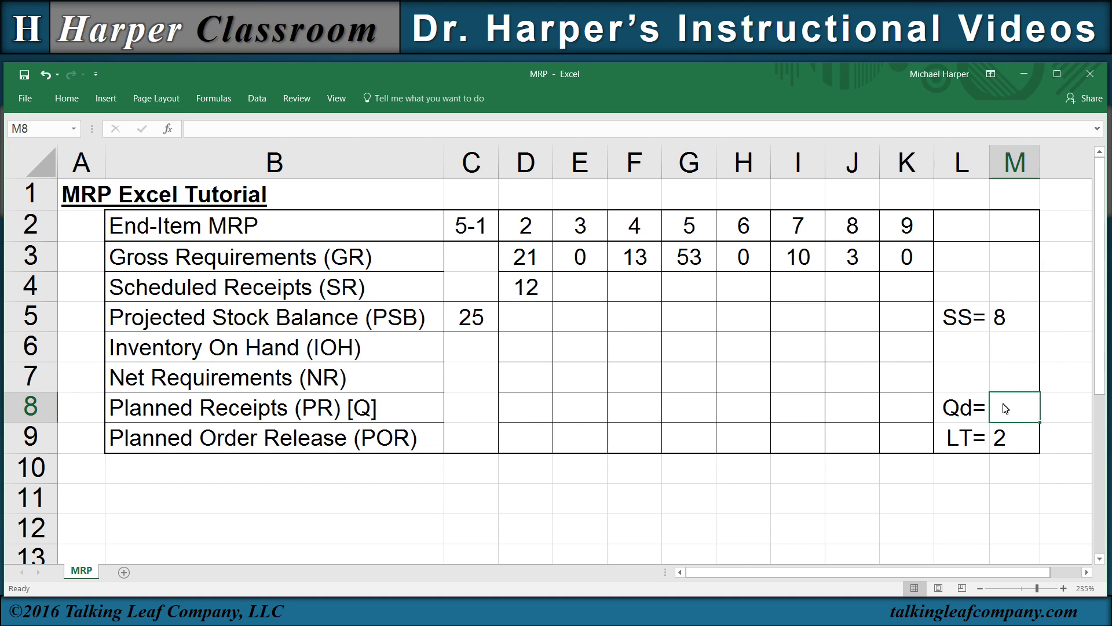
pyautogui.write('LFL')
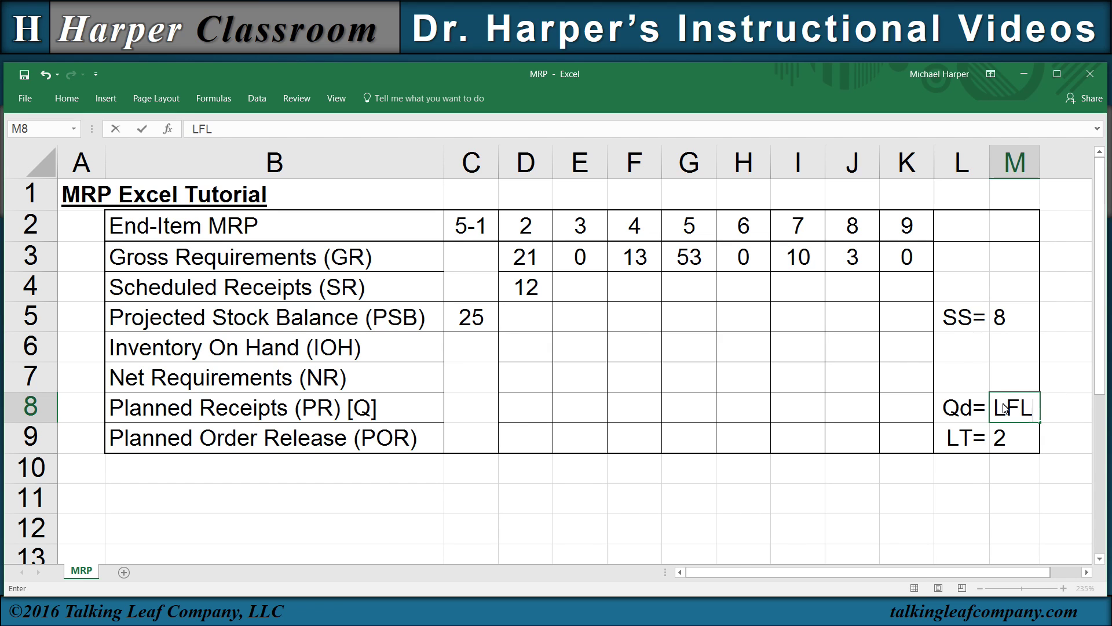
pyautogui.press('Return')
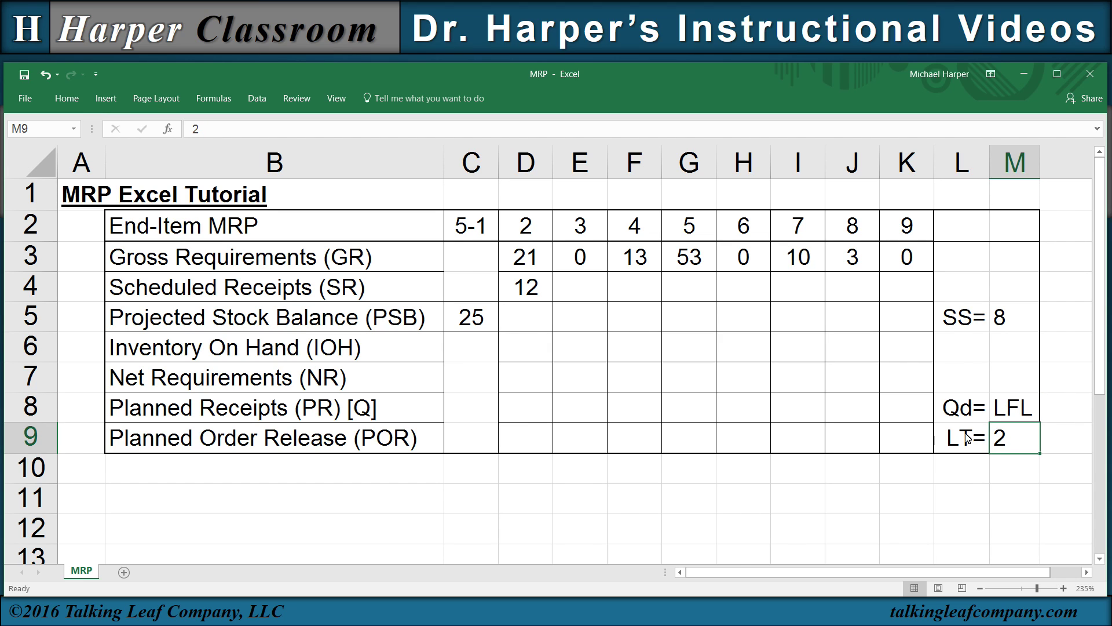
# Set inventory on hand D6 to =C5 and fill it across through K6
pyautogui.click(528, 348)
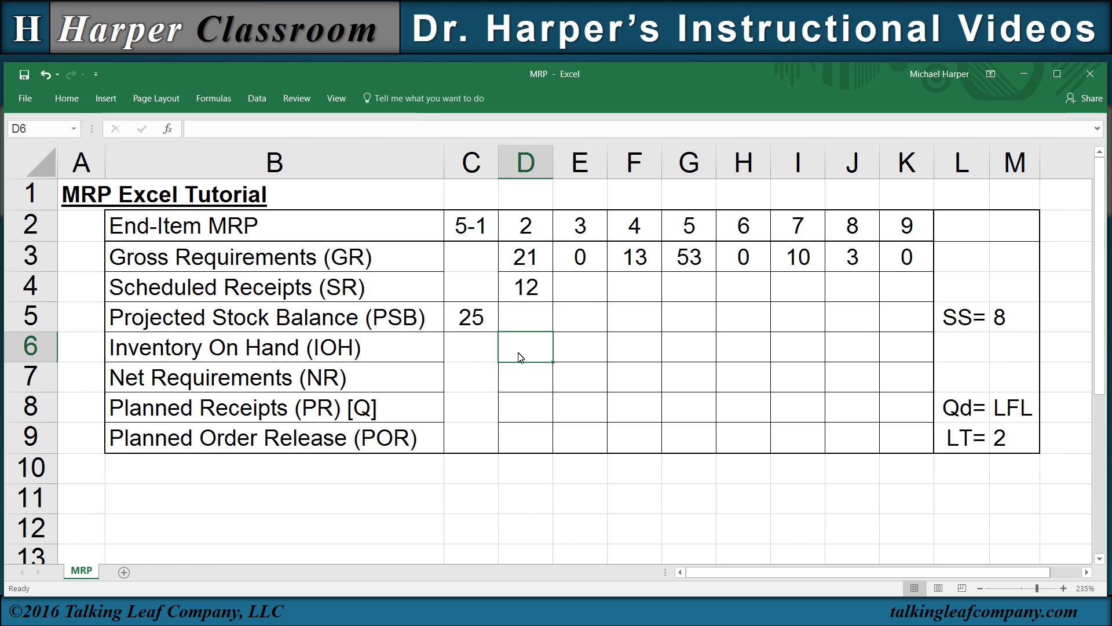
pyautogui.write('=')
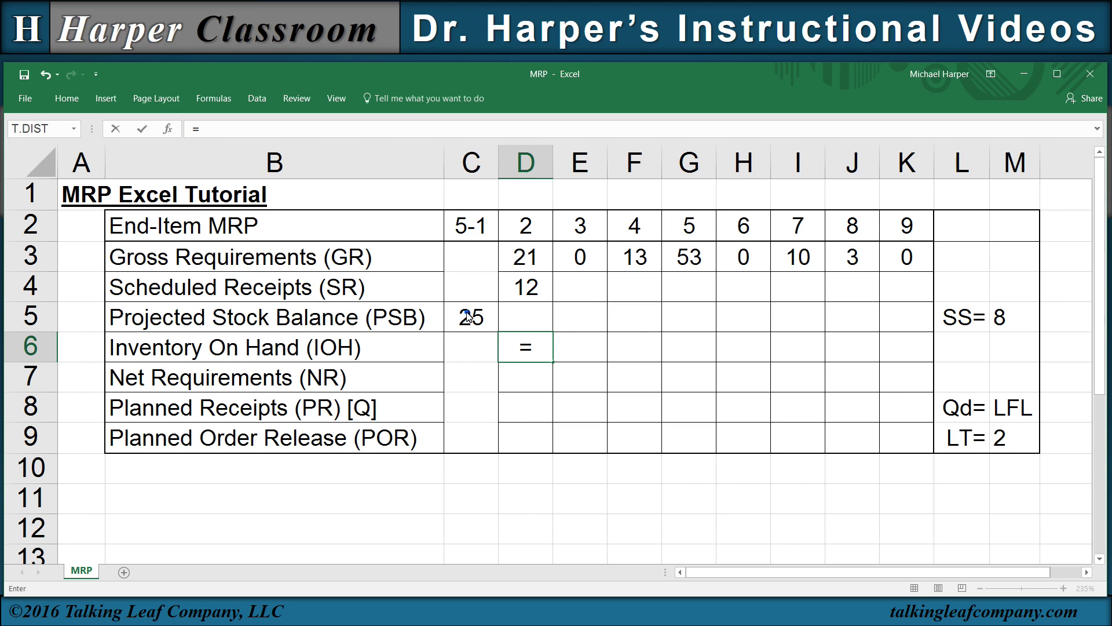
pyautogui.click(468, 315)
pyautogui.press('Return')
pyautogui.click(526, 348)
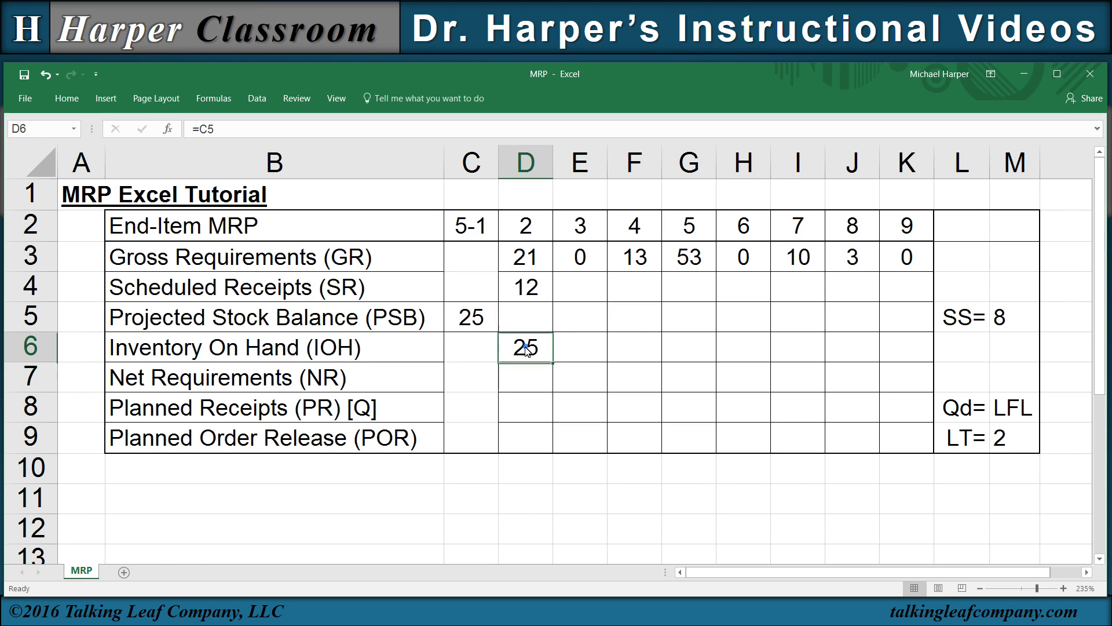
pyautogui.moveTo(552, 365); pyautogui.dragTo(938, 375)
# Enter =D6+D4-D3 in D5 so period 2's projected balance shows 16
pyautogui.click(521, 317)
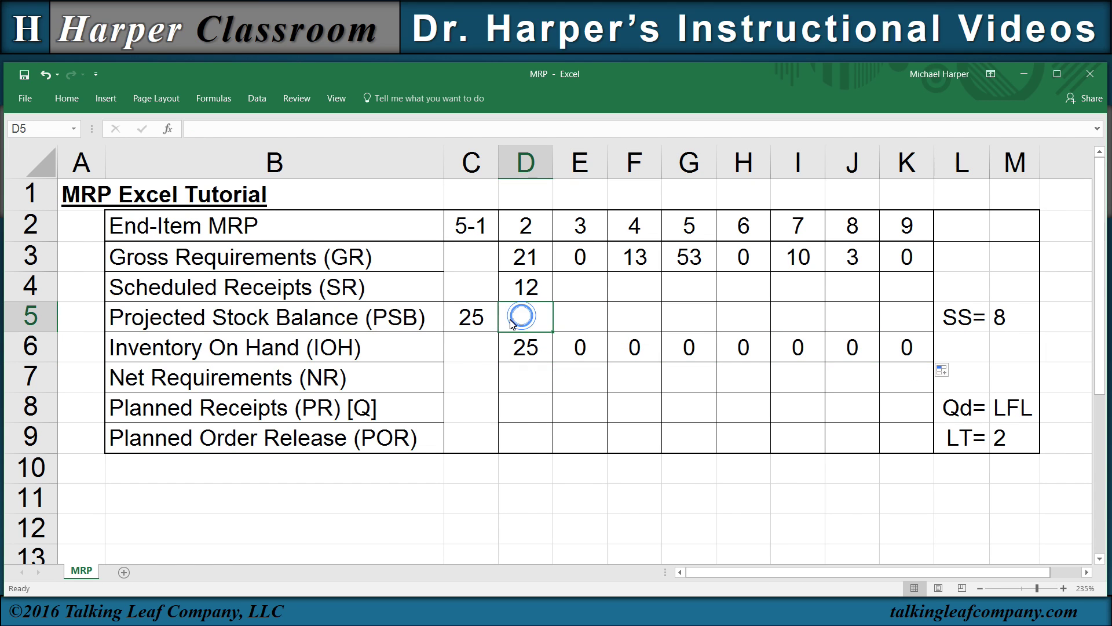
pyautogui.write('=')
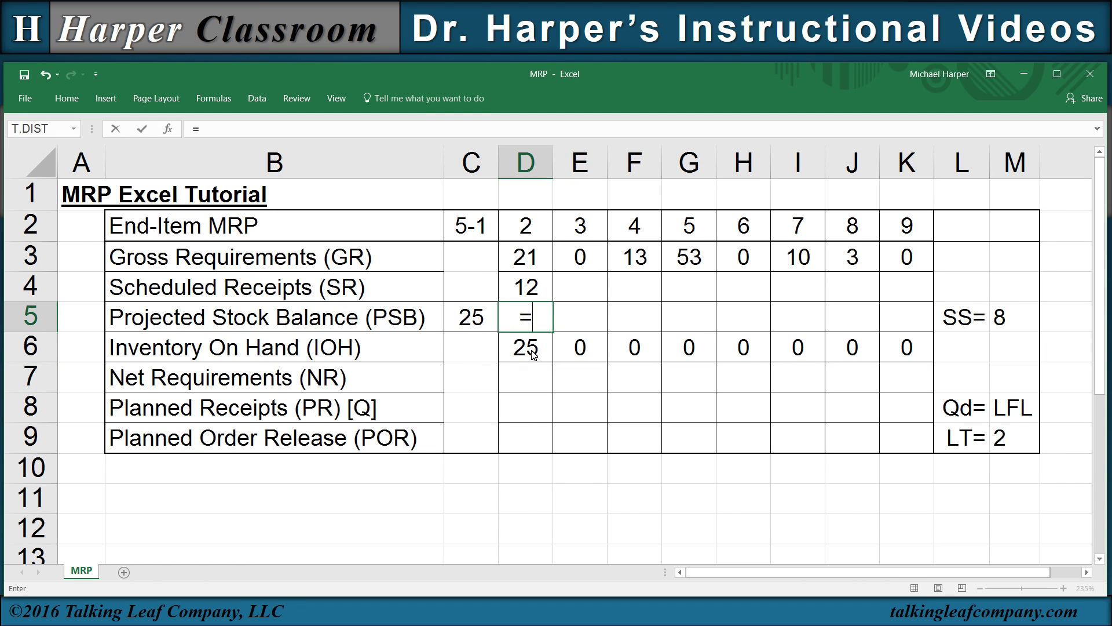
pyautogui.click(532, 353)
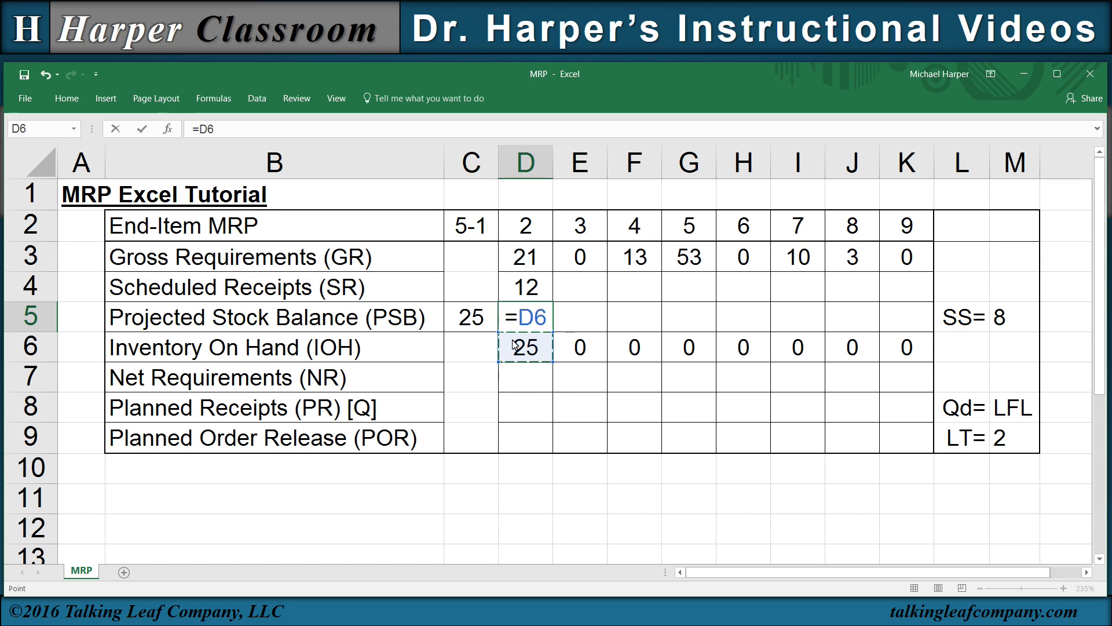
pyautogui.write('+')
pyautogui.click(529, 284)
pyautogui.write('-')
pyautogui.click(533, 264)
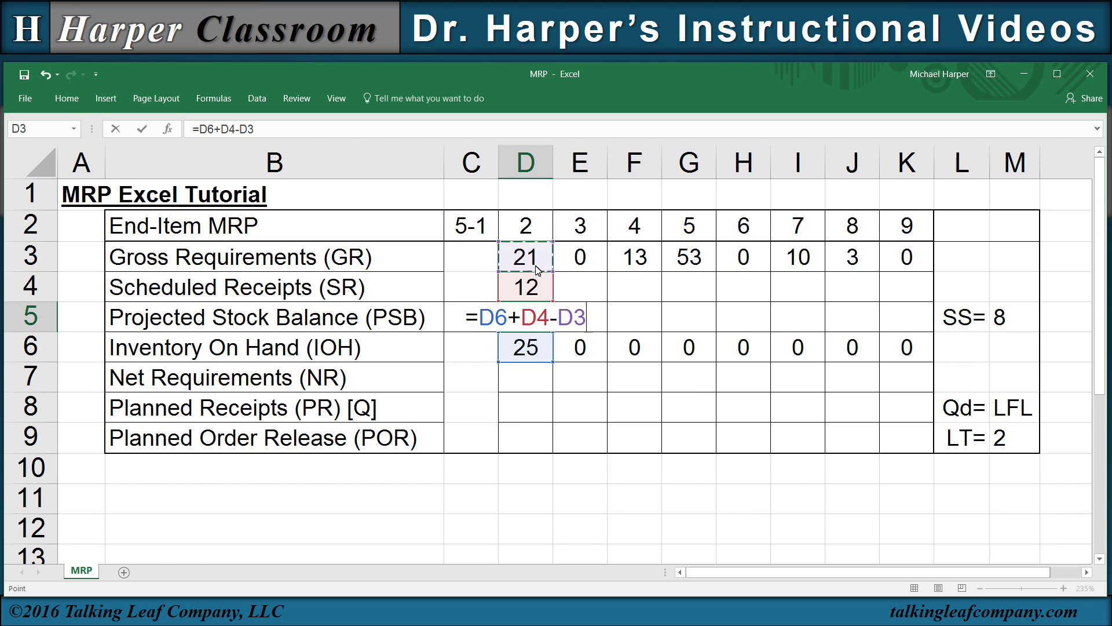
pyautogui.press('Return')
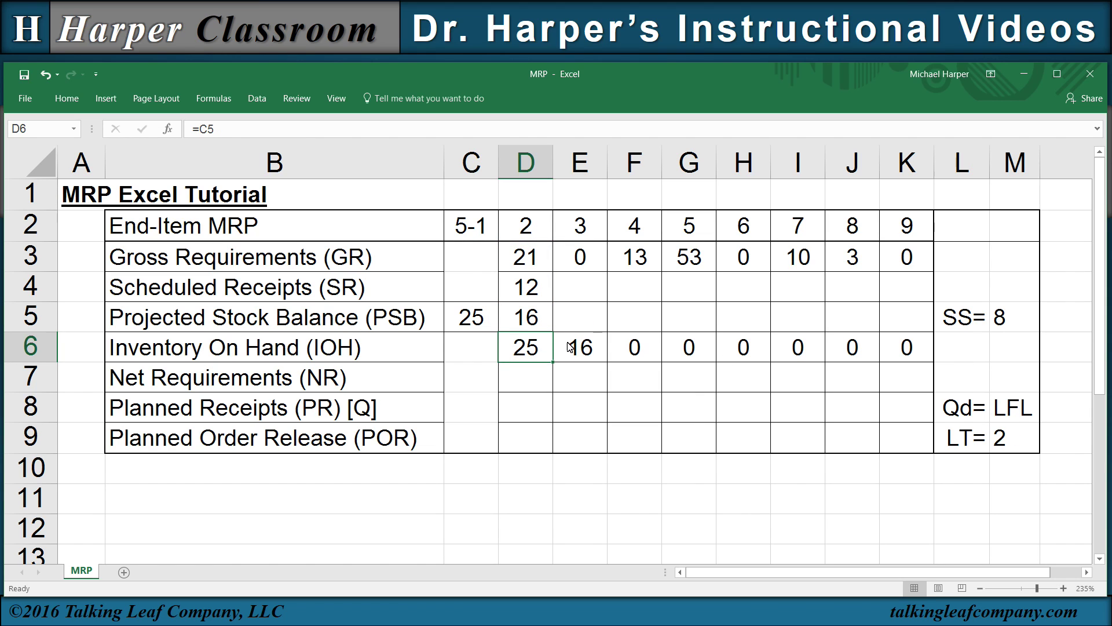
# Copy D5's balance to E5, then enter =F6+F8-F3 in F5 and fill it through K5
pyautogui.click(525, 326)
pyautogui.moveTo(553, 332); pyautogui.dragTo(591, 331)
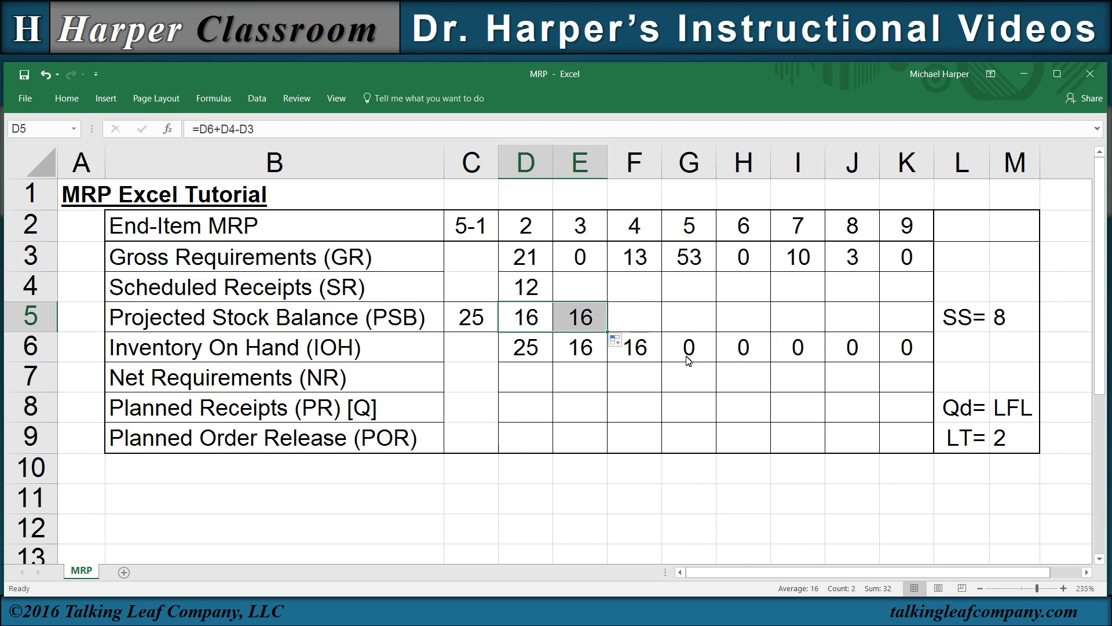
pyautogui.click(635, 320)
pyautogui.write('=')
pyautogui.click(633, 354)
pyautogui.write('+')
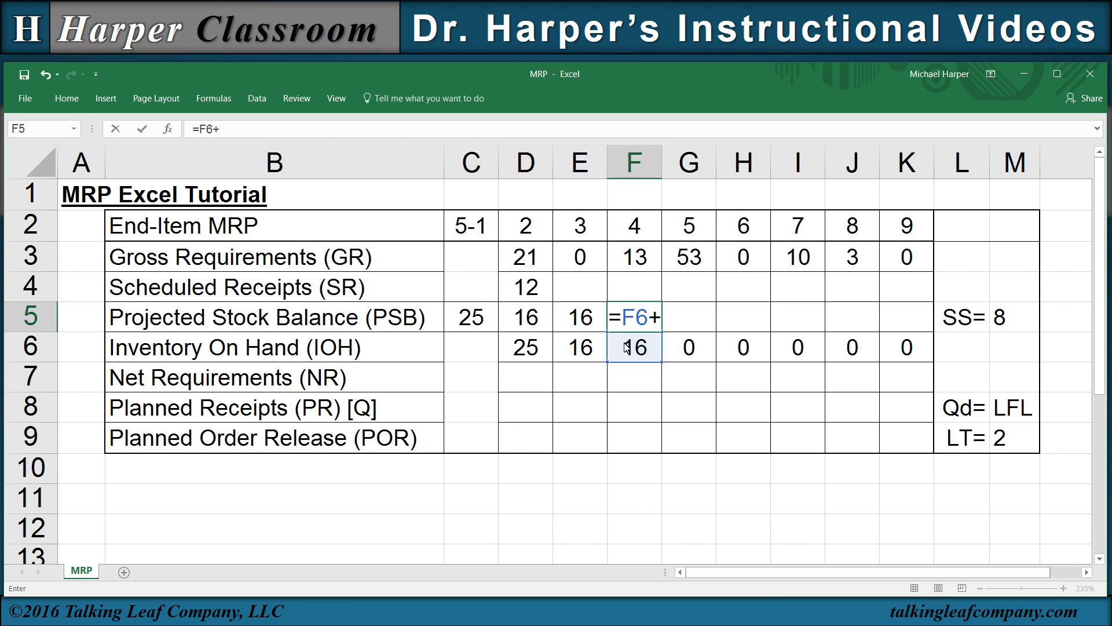
pyautogui.click(640, 409)
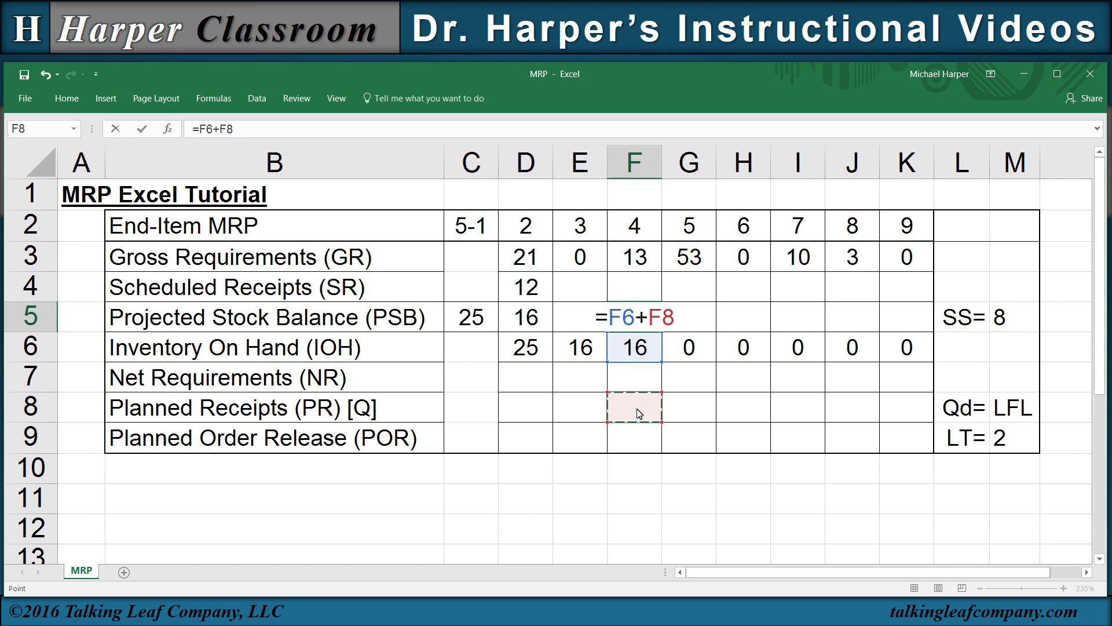
pyautogui.write('-')
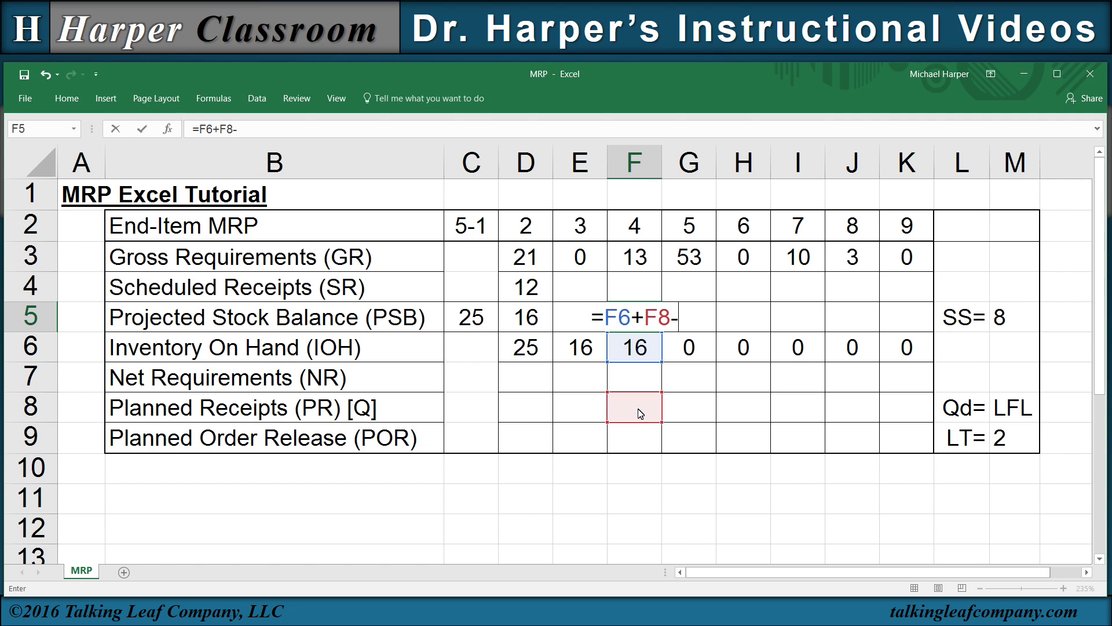
pyautogui.click(637, 264)
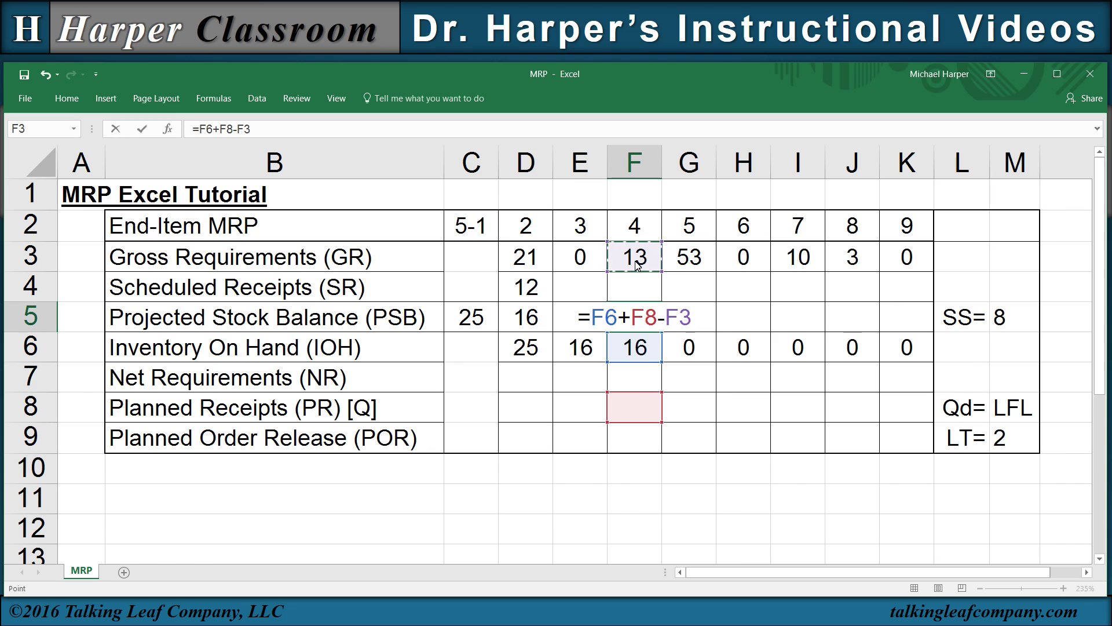
pyautogui.press('Return')
pyautogui.click(631, 319)
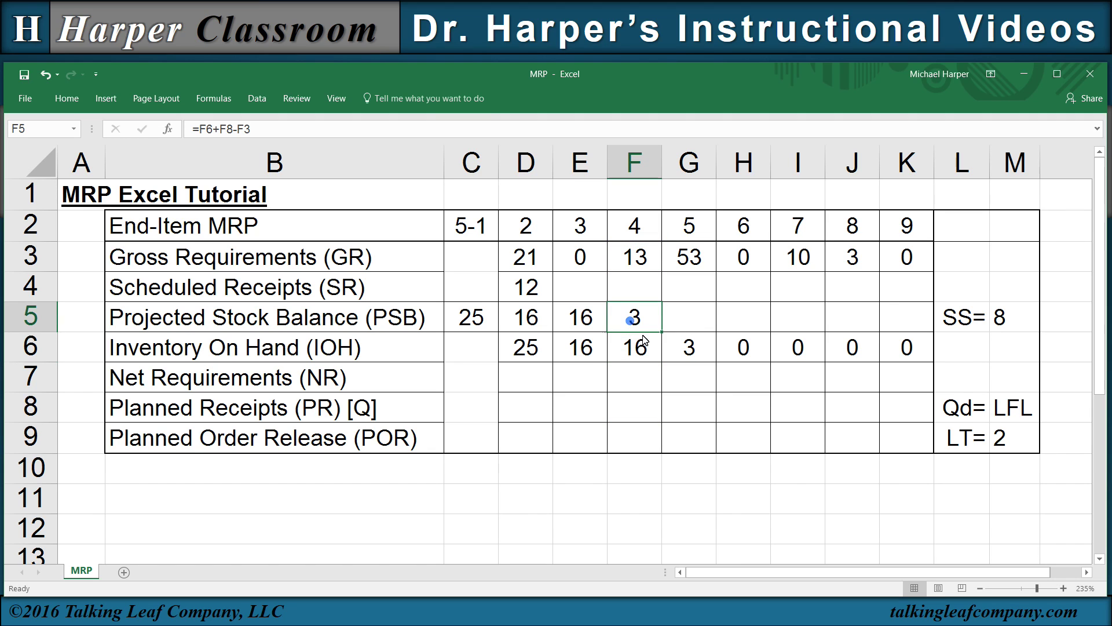
pyautogui.moveTo(661, 331); pyautogui.dragTo(927, 335)
# Start an IF formula in F7 testing whether $M$5+F3-F6 exceeds 0
pyautogui.click(618, 383)
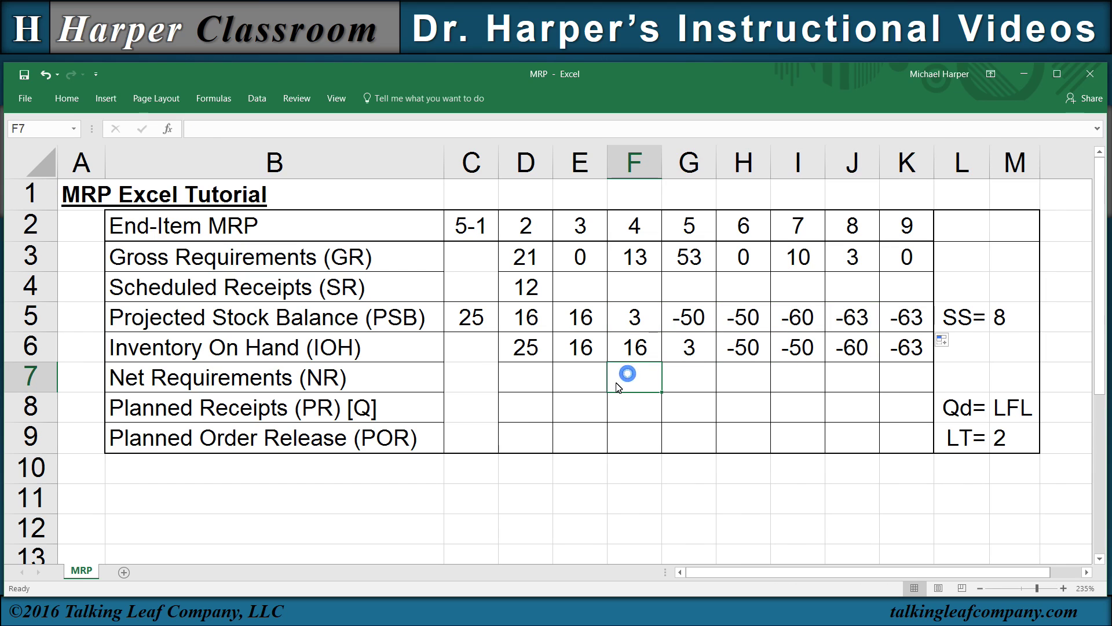
pyautogui.write('=if(')
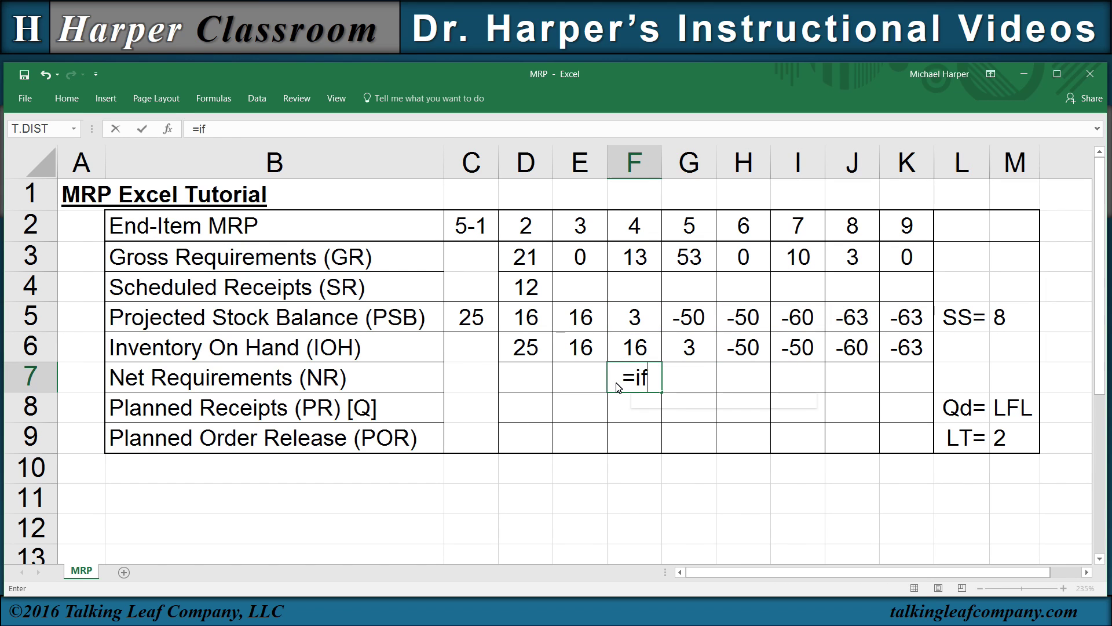
pyautogui.click(1013, 322)
pyautogui.press('F4')
pyautogui.write('+')
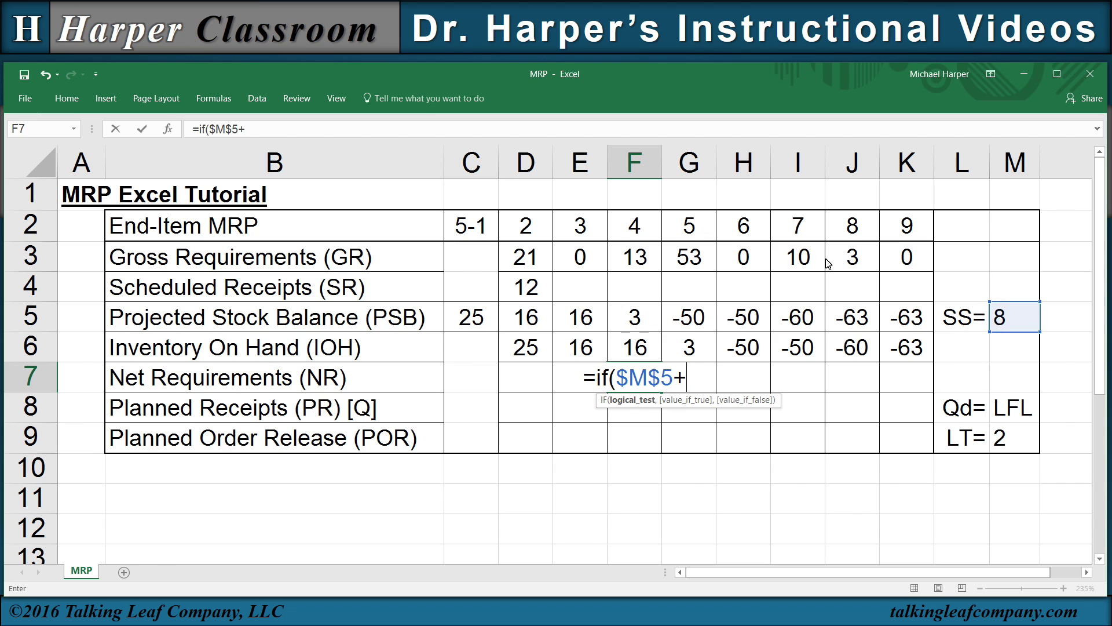
pyautogui.click(643, 263)
pyautogui.write('-')
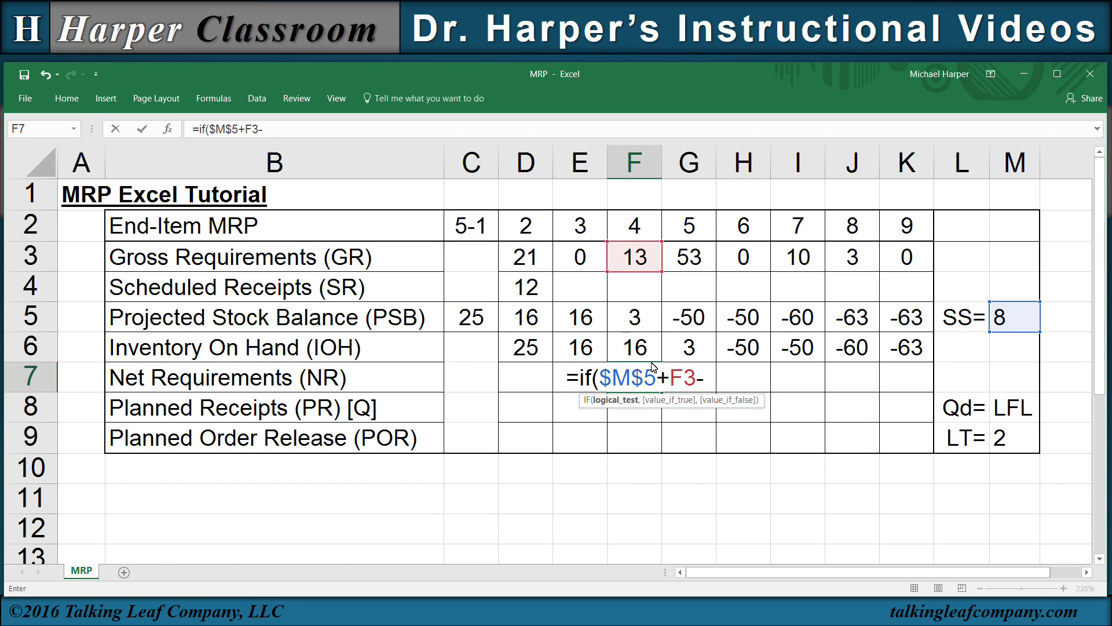
pyautogui.click(636, 343)
pyautogui.write('>0')
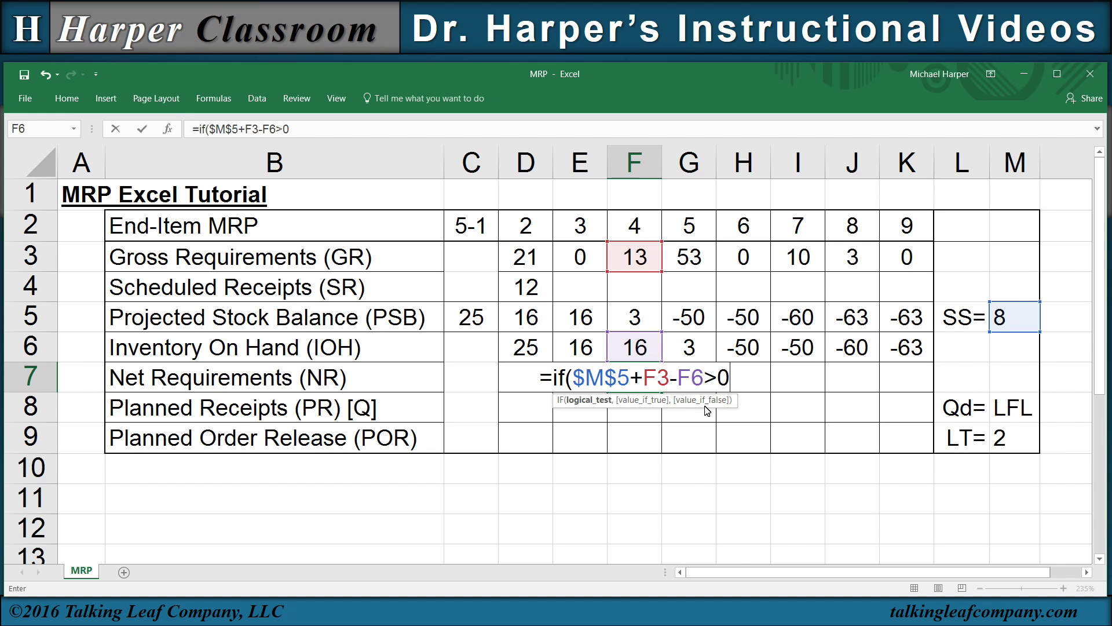
# Finish F7 to return $M$5+F3-F6 or 0, and fill it through K7
pyautogui.write(',')
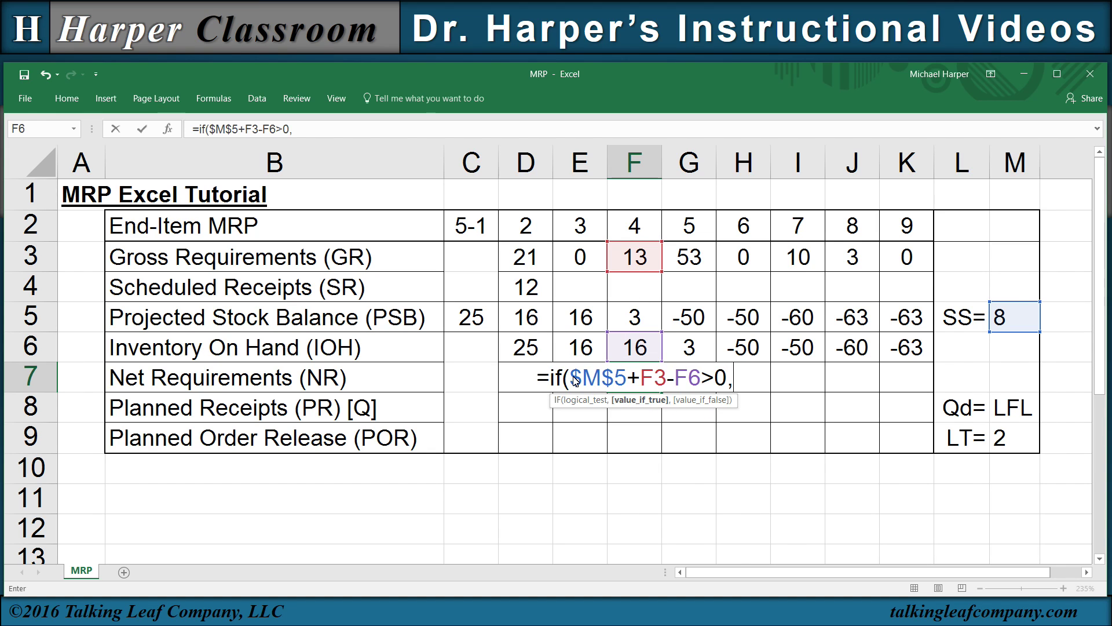
pyautogui.moveTo(571, 379); pyautogui.dragTo(701, 378)
pyautogui.hotkey('ctrl', 'c')
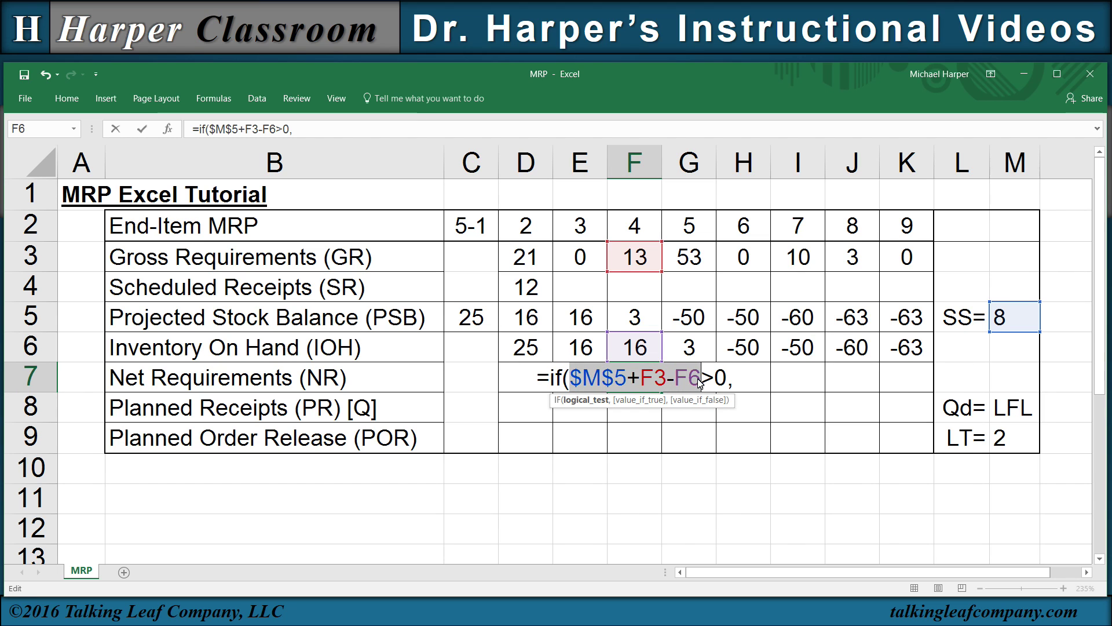
pyautogui.click(738, 380)
pyautogui.hotkey('ctrl', 'v')
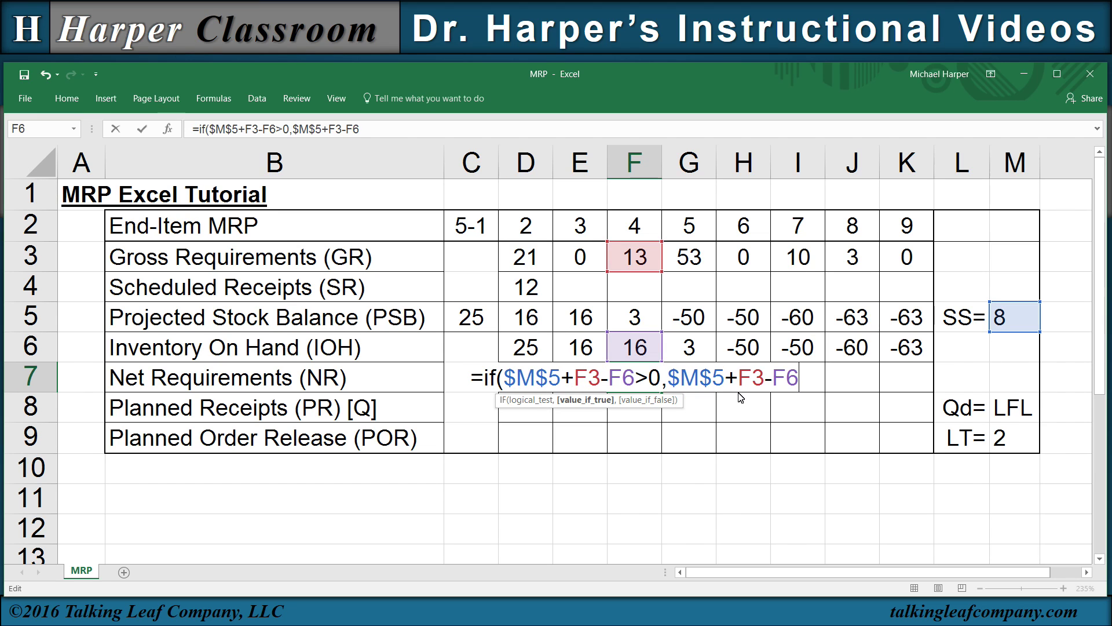
pyautogui.write(',')
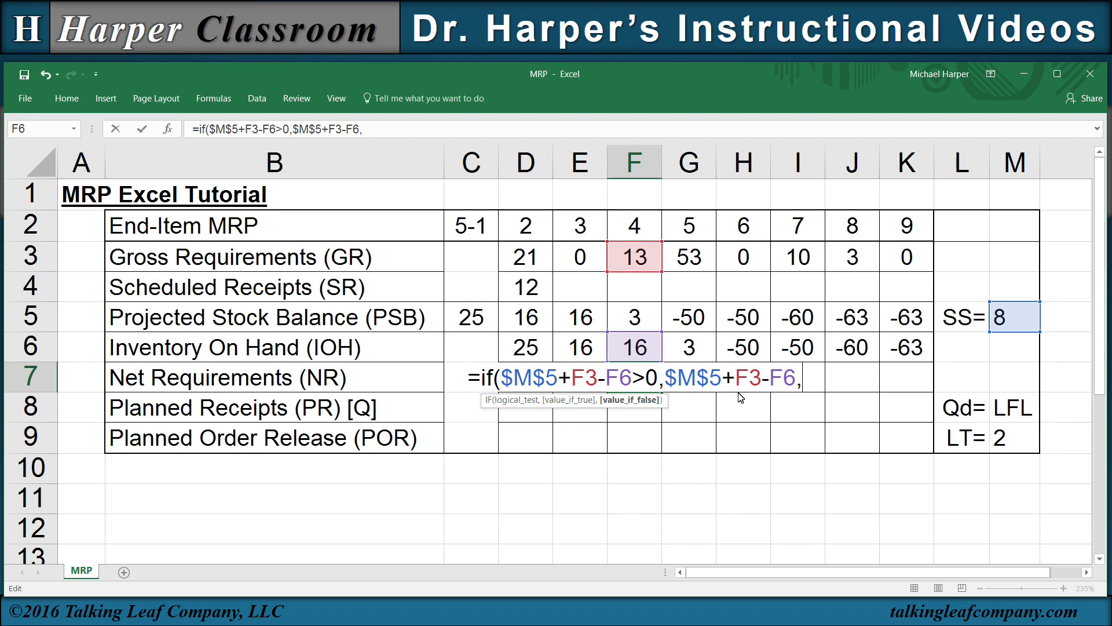
pyautogui.write('0)')
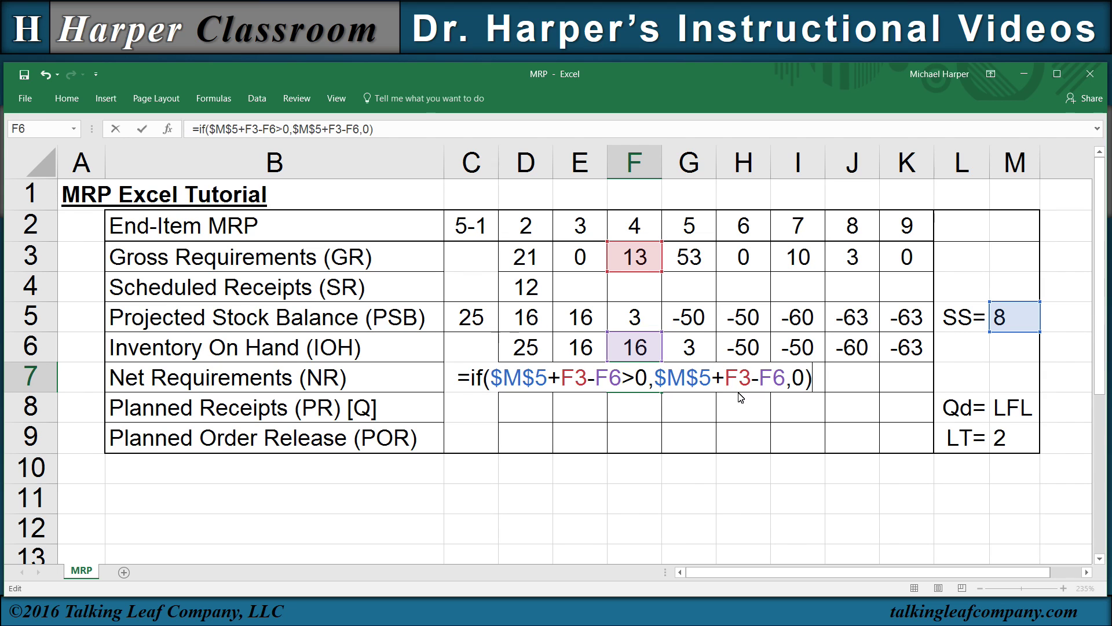
pyautogui.press('Return')
pyautogui.click(640, 387)
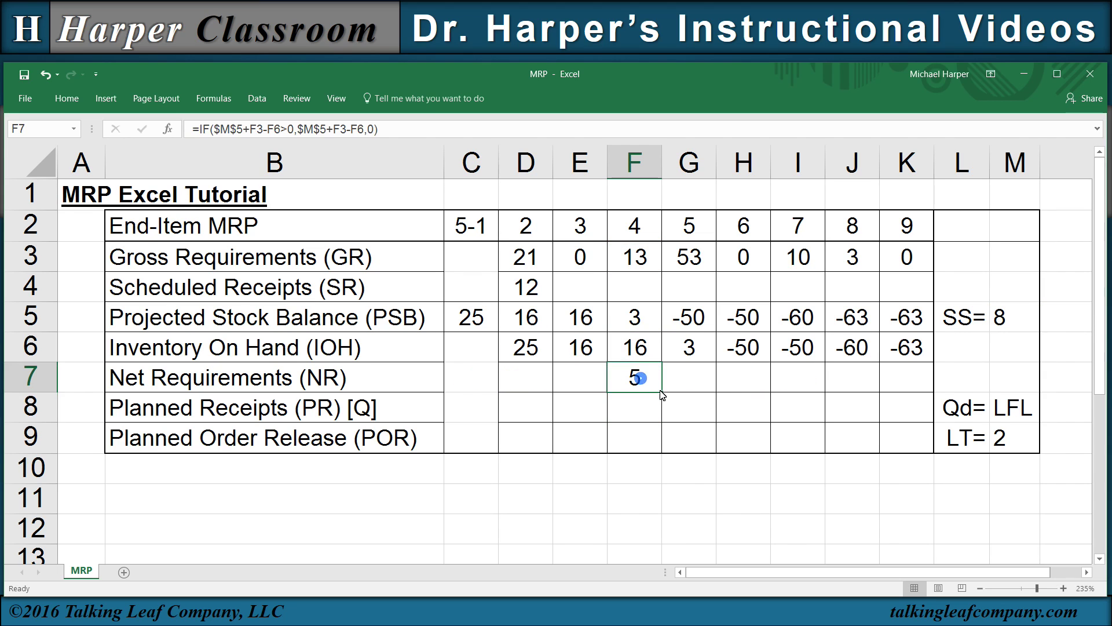
pyautogui.moveTo(662, 393); pyautogui.dragTo(914, 402)
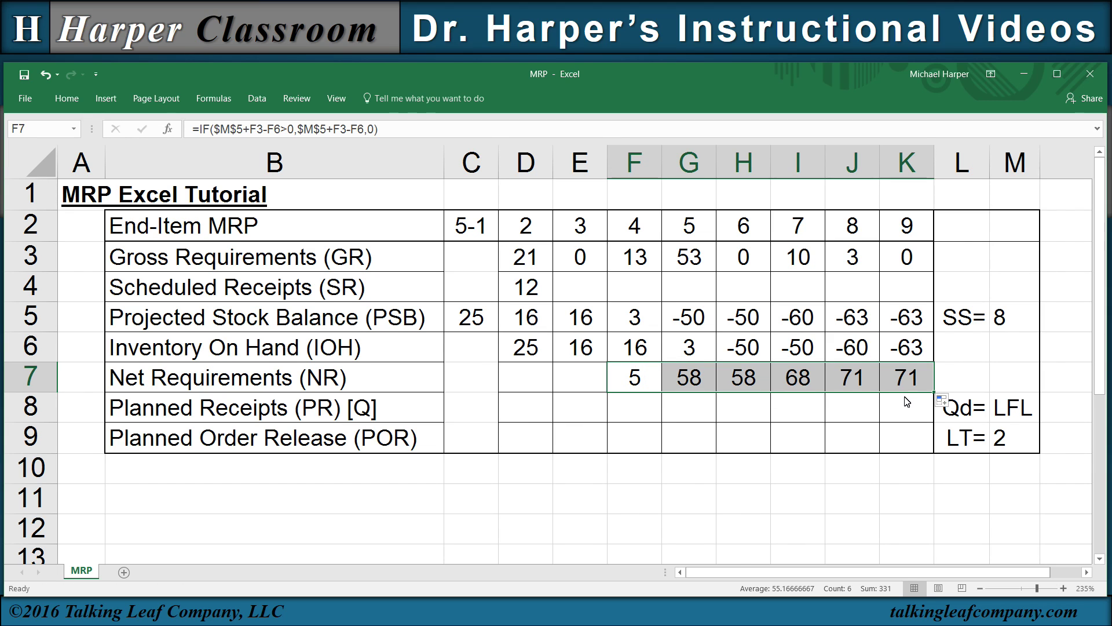
# Enter =IF(F7>0,F7,0) in F8 and fill through K8, giving 5, 53, 0, 10, 3, 0
pyautogui.click(640, 416)
pyautogui.write('=')
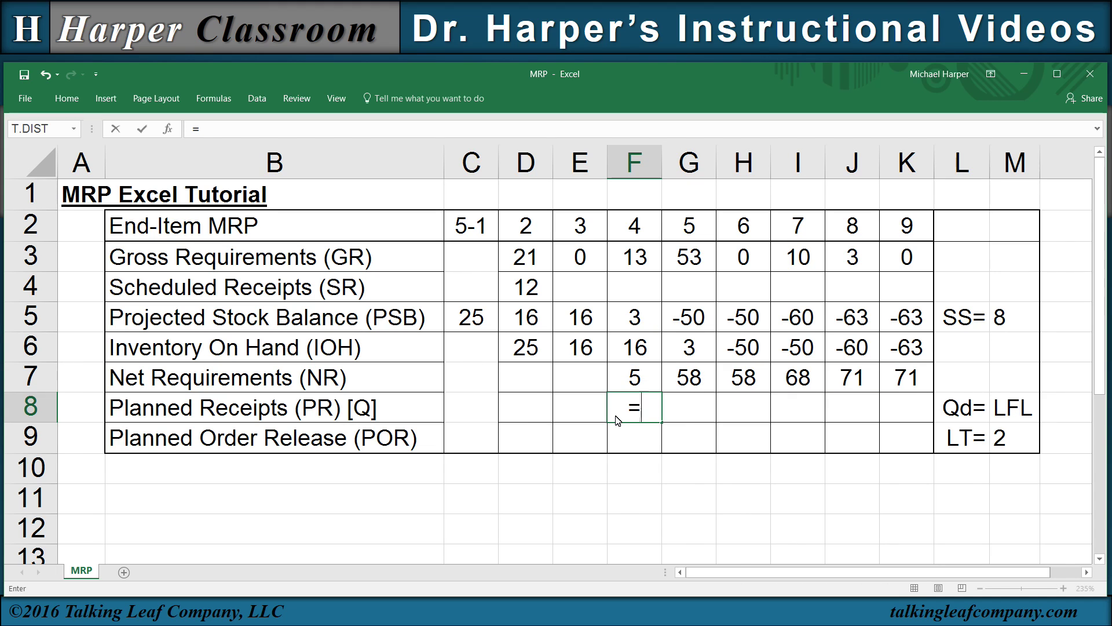
pyautogui.write('if(')
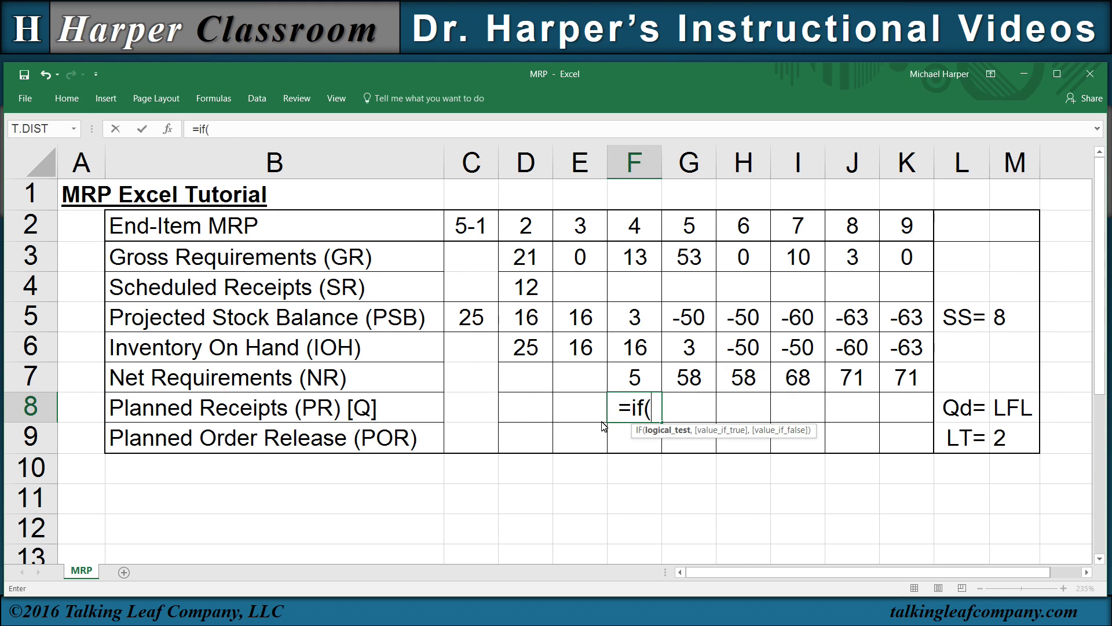
pyautogui.click(635, 381)
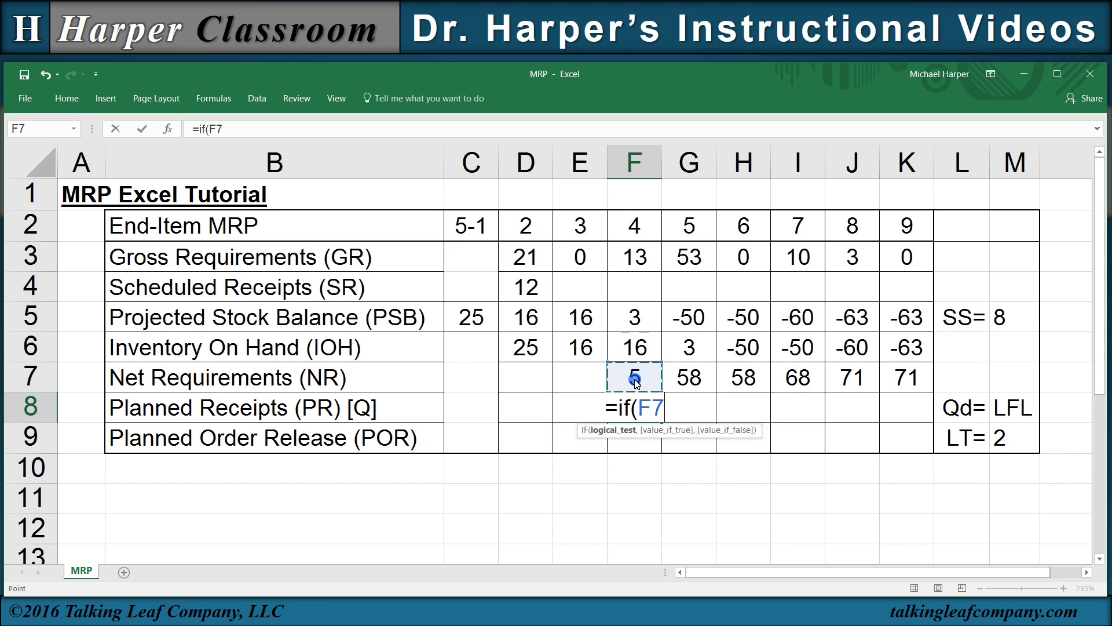
pyautogui.write('>0,')
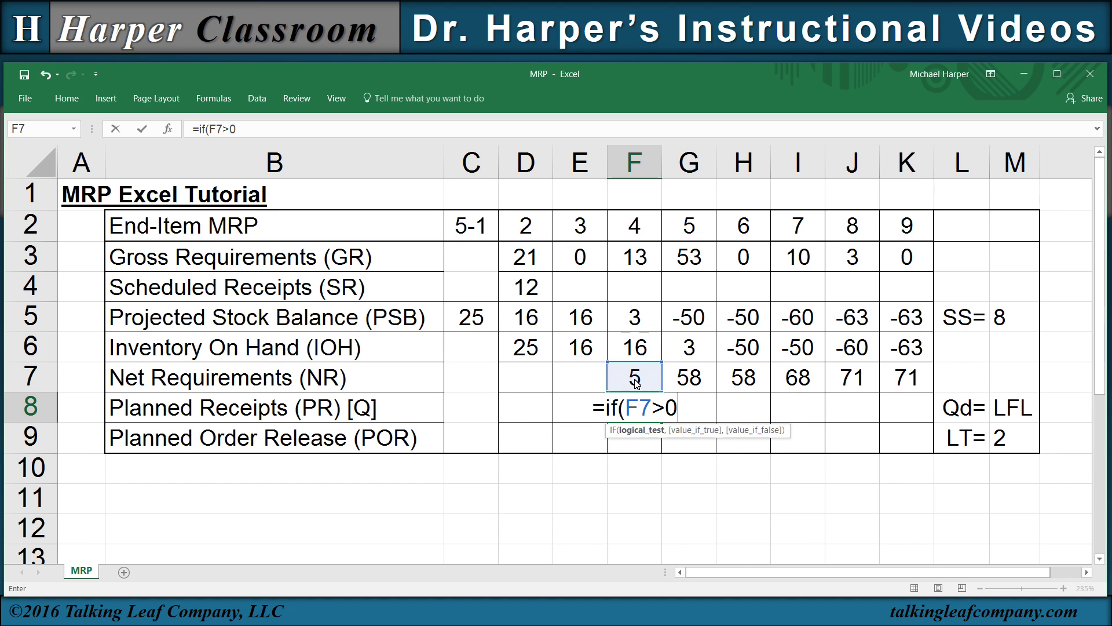
pyautogui.click(630, 384)
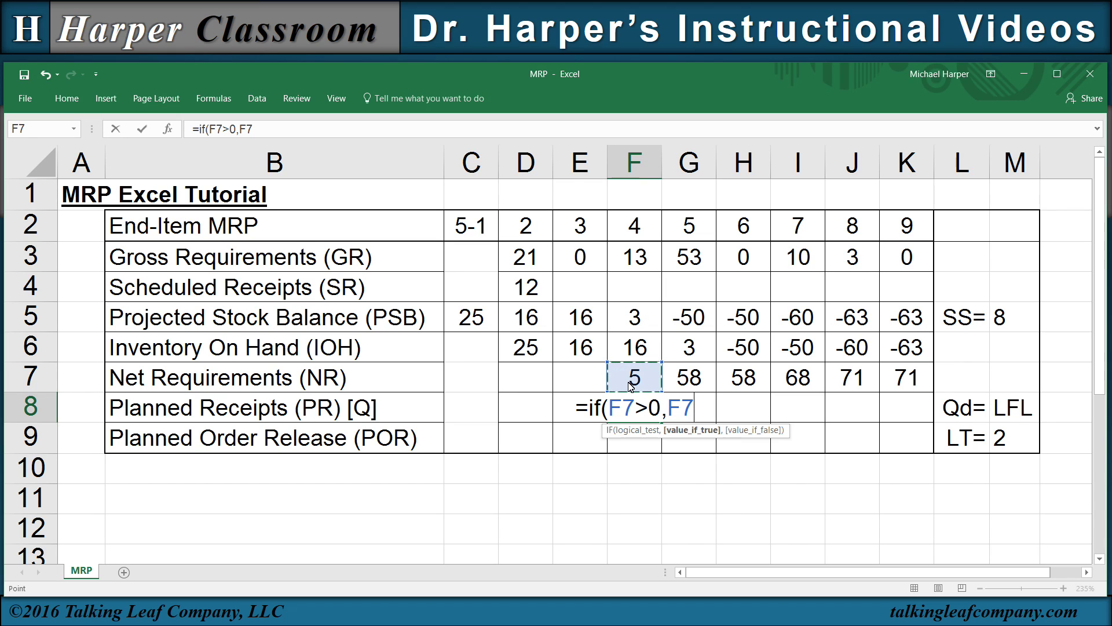
pyautogui.write(',0)')
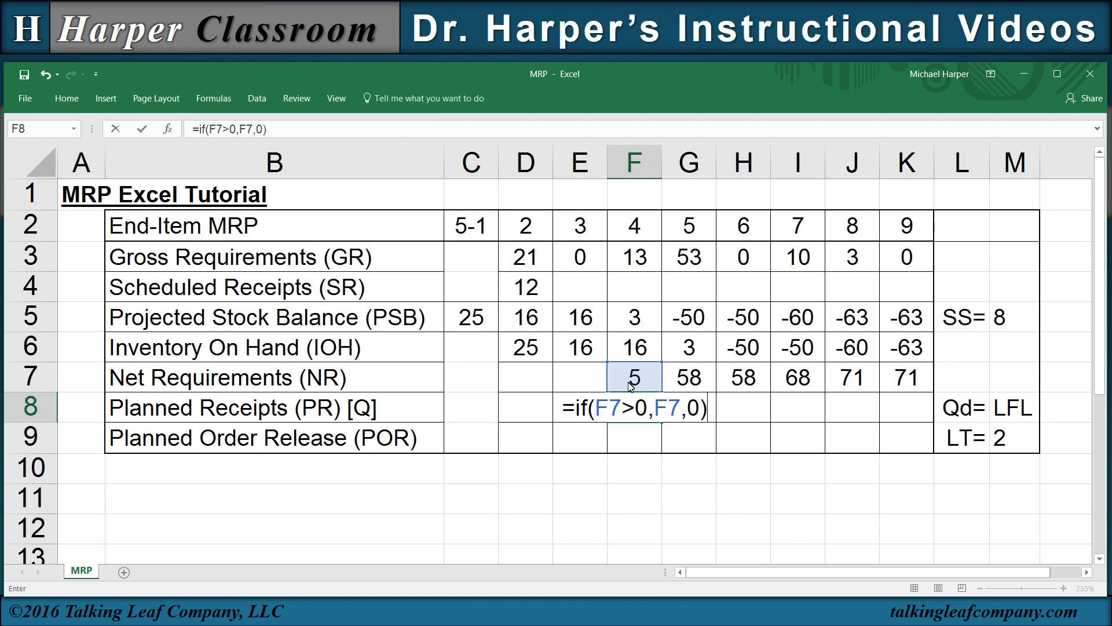
pyautogui.press('Return')
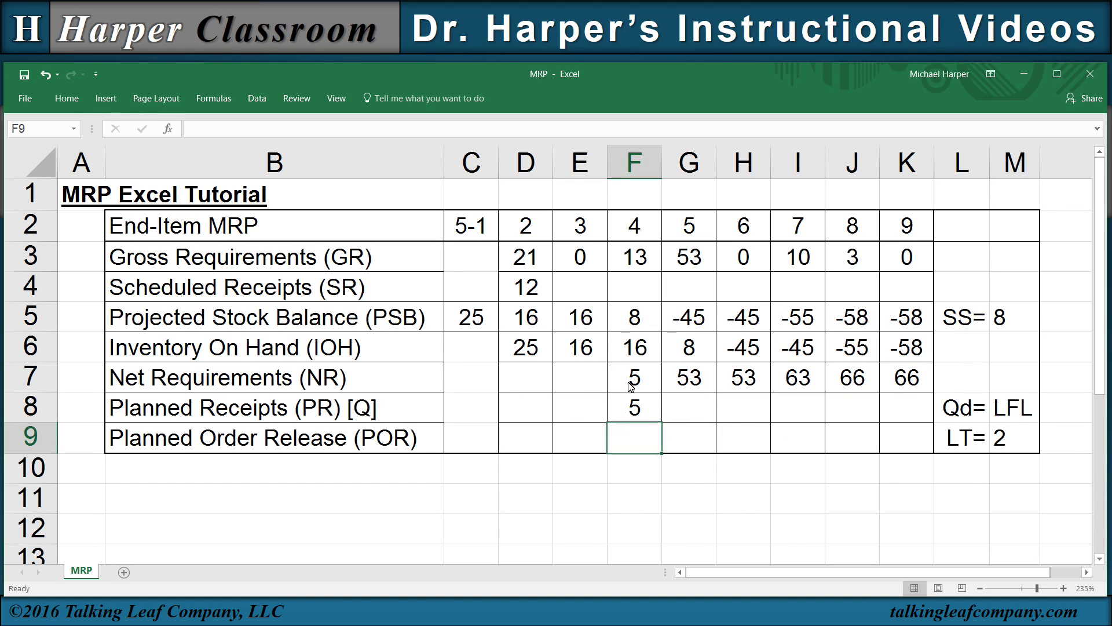
pyautogui.click(636, 417)
pyautogui.moveTo(663, 423); pyautogui.dragTo(904, 426)
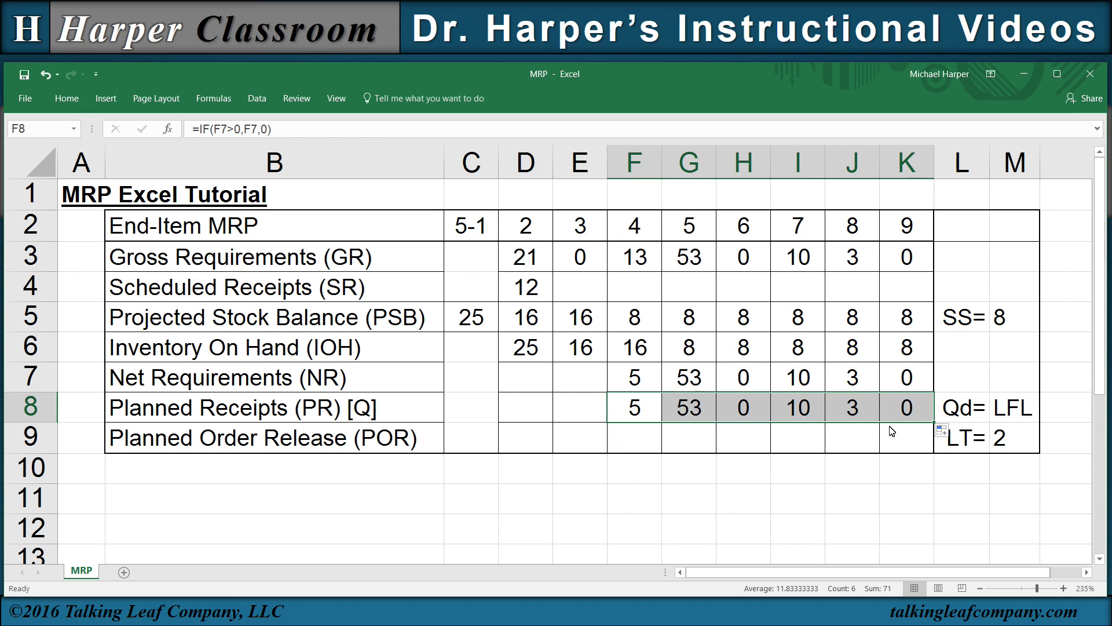
# Set D9 to =F8 and fill it through I9, offsetting releases by two periods
pyautogui.click(516, 444)
pyautogui.write('=')
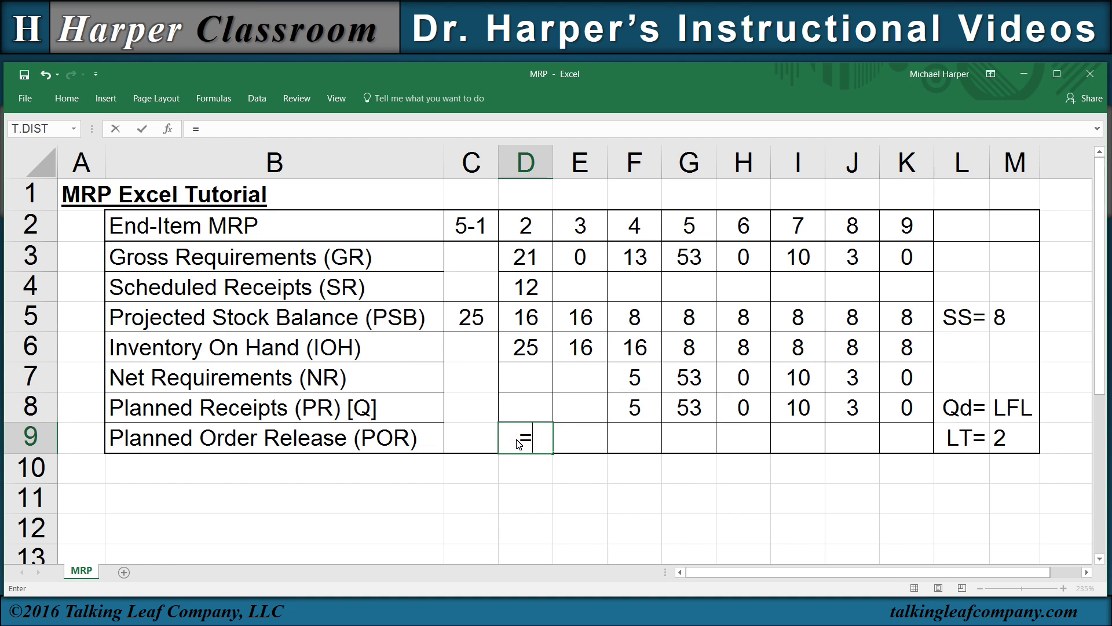
pyautogui.click(636, 409)
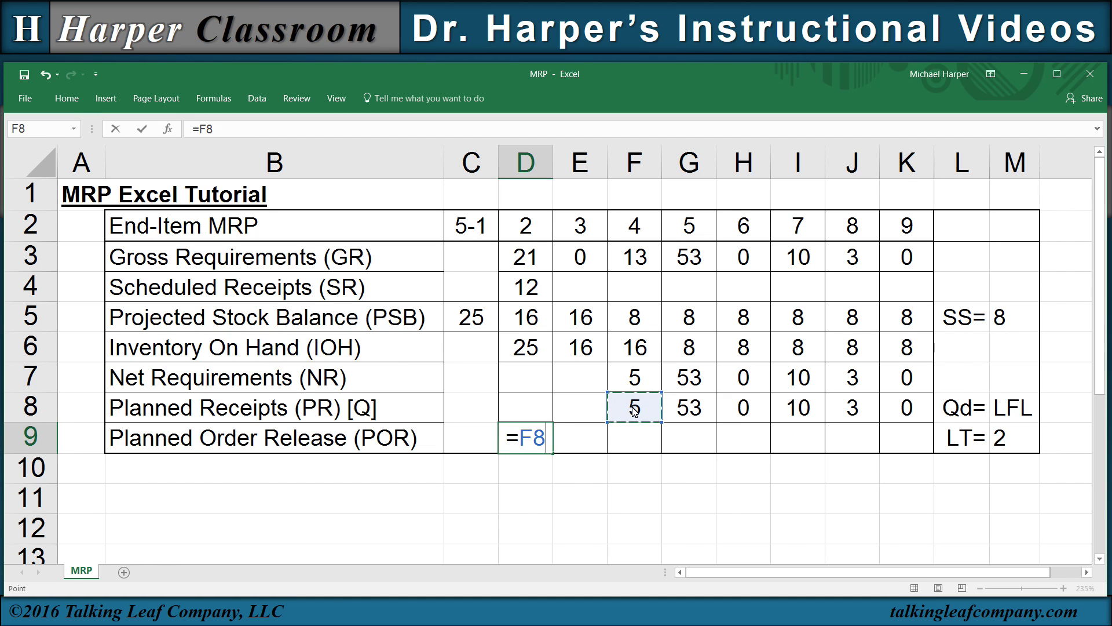
pyautogui.press('Return')
pyautogui.click(538, 445)
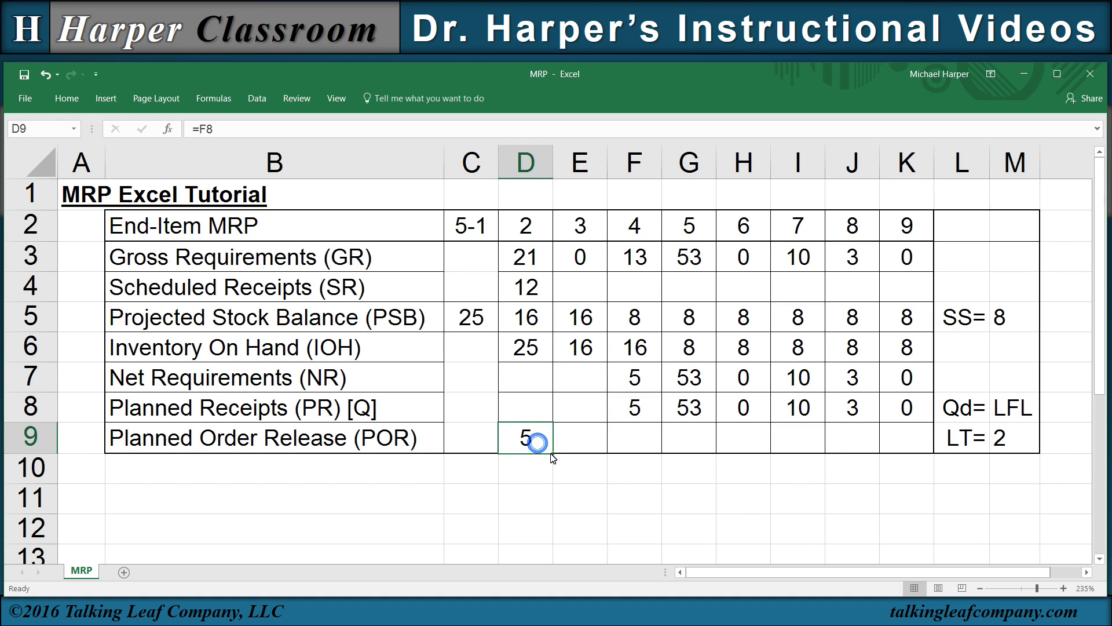
pyautogui.moveTo(553, 453); pyautogui.dragTo(805, 455)
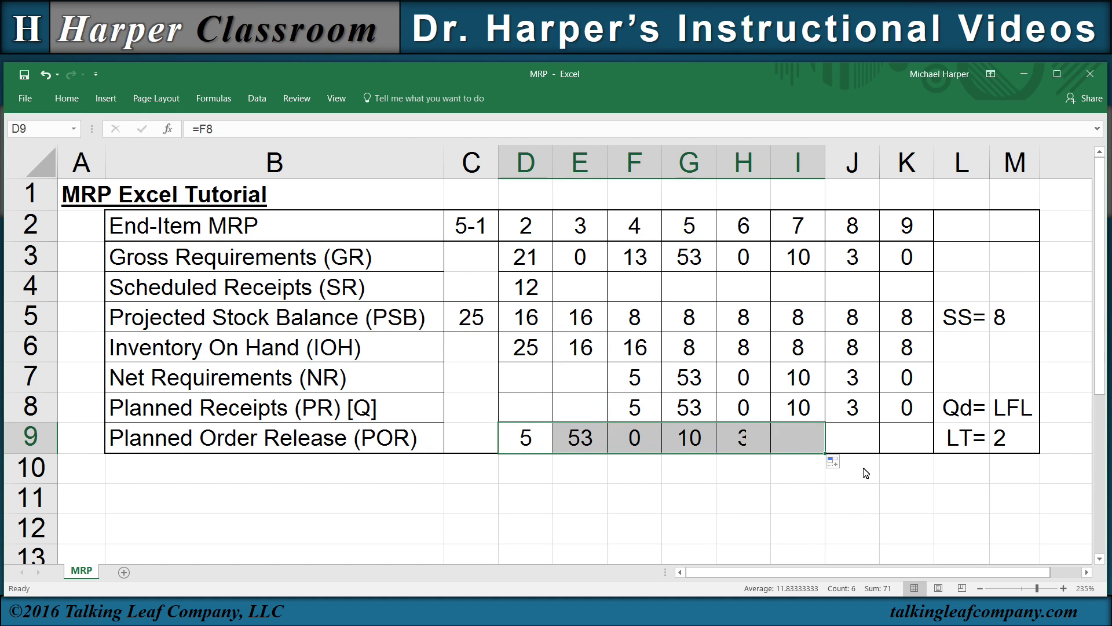
pyautogui.click(1068, 476)
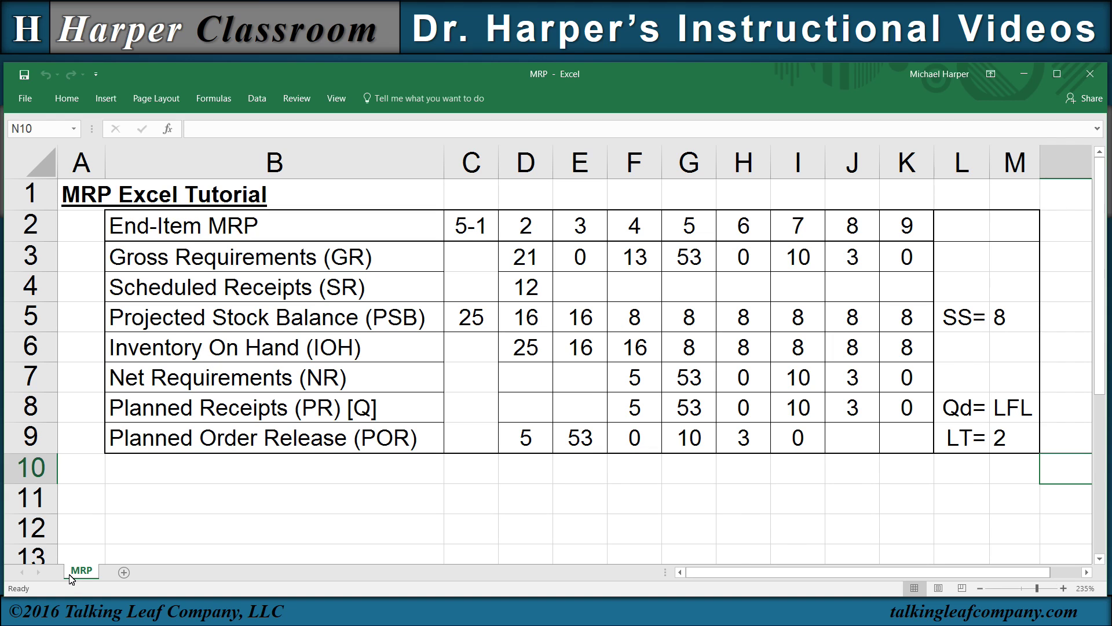
# Duplicate the MRP sheet as MRP (2) and change its Qd from LFL to 12
pyautogui.moveTo(73, 573); pyautogui.dragTo(113, 573)
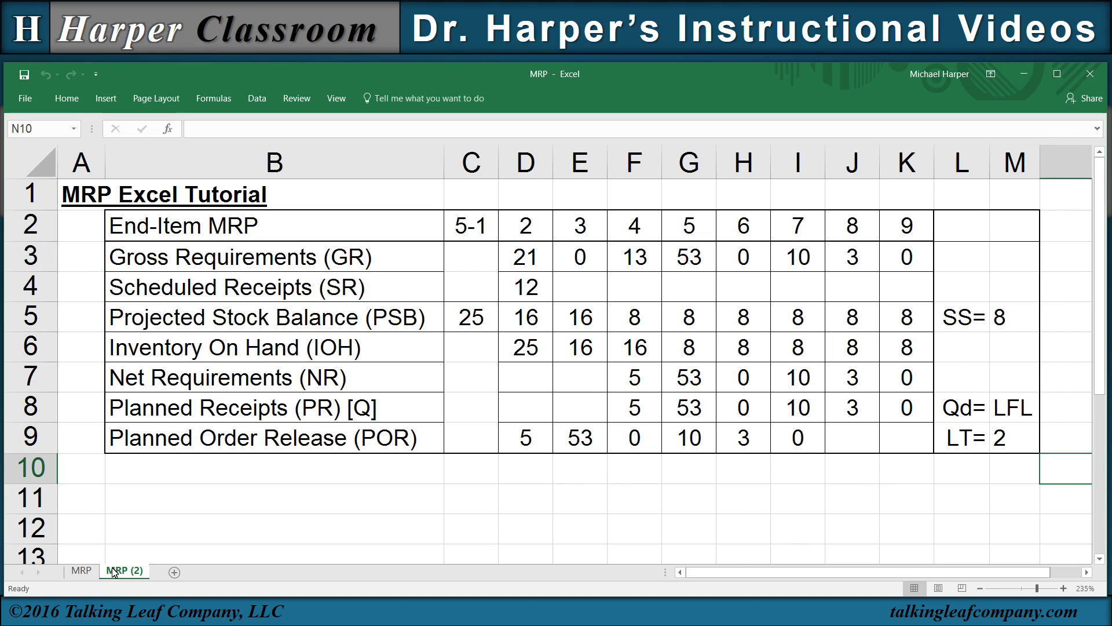
pyautogui.click(1015, 411)
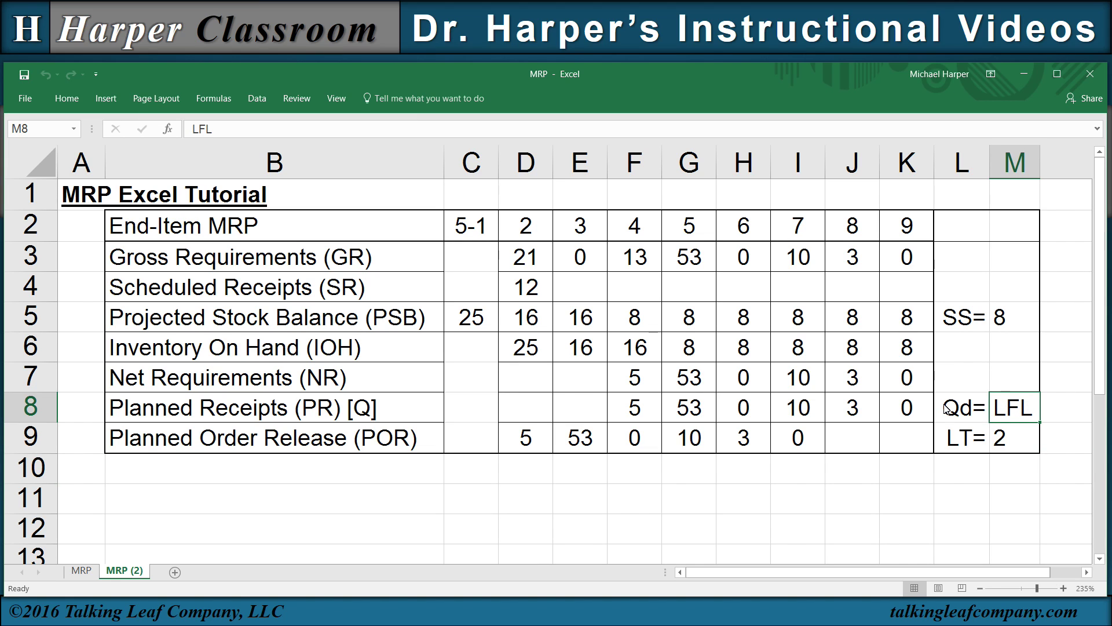
pyautogui.write('12')
pyautogui.click(1015, 447)
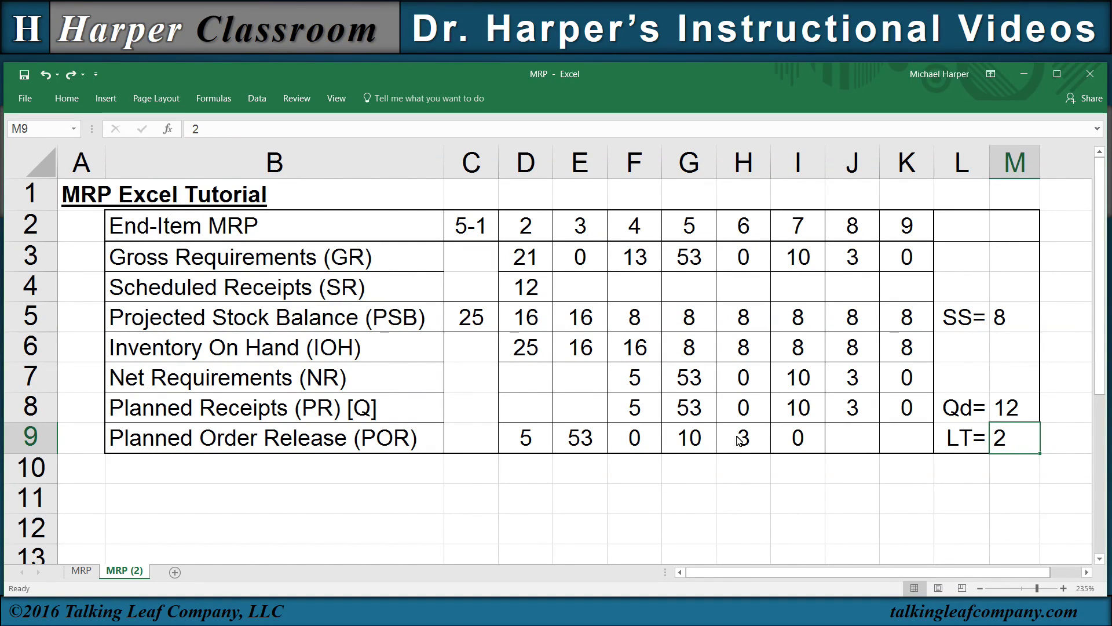
pyautogui.doubleClick(643, 415)
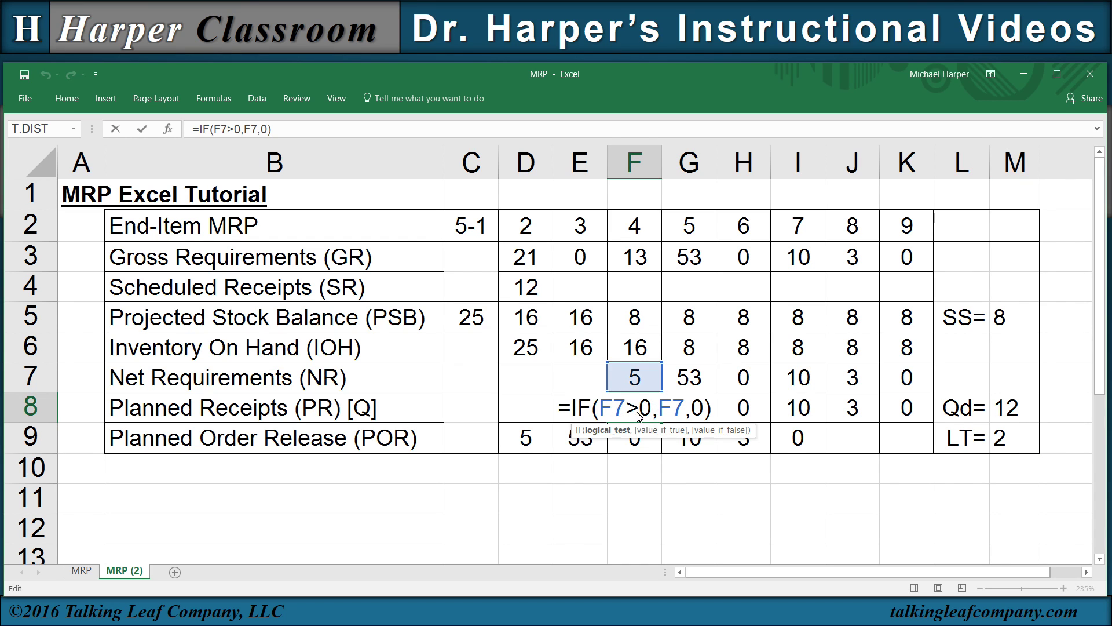
# Rewrite F8 as =IF(F7>0,$M$8*(TRUNC(F7/$M$8)+1),0), giving a planned receipt of 12
pyautogui.click(686, 411)
pyautogui.press('BackSpace')
pyautogui.press('BackSpace')
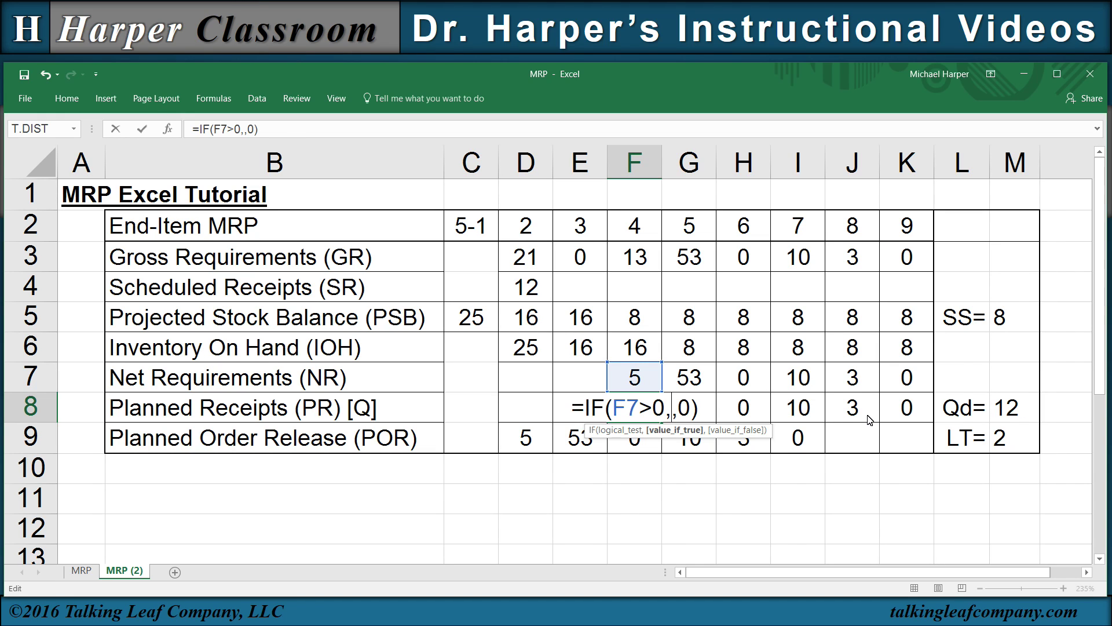
pyautogui.click(1014, 409)
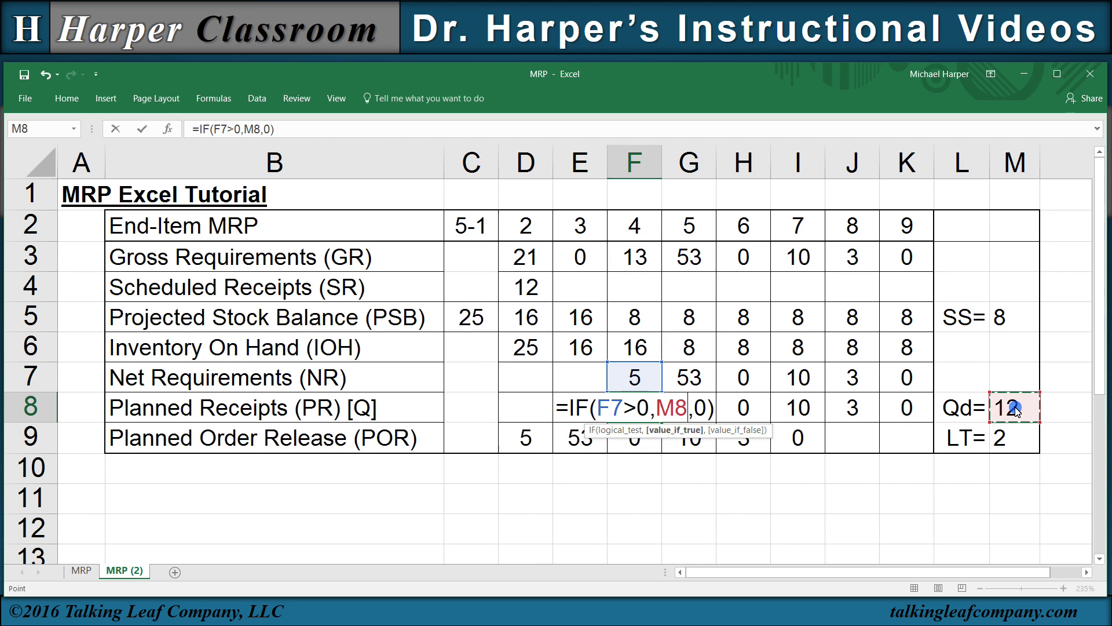
pyautogui.press('F4')
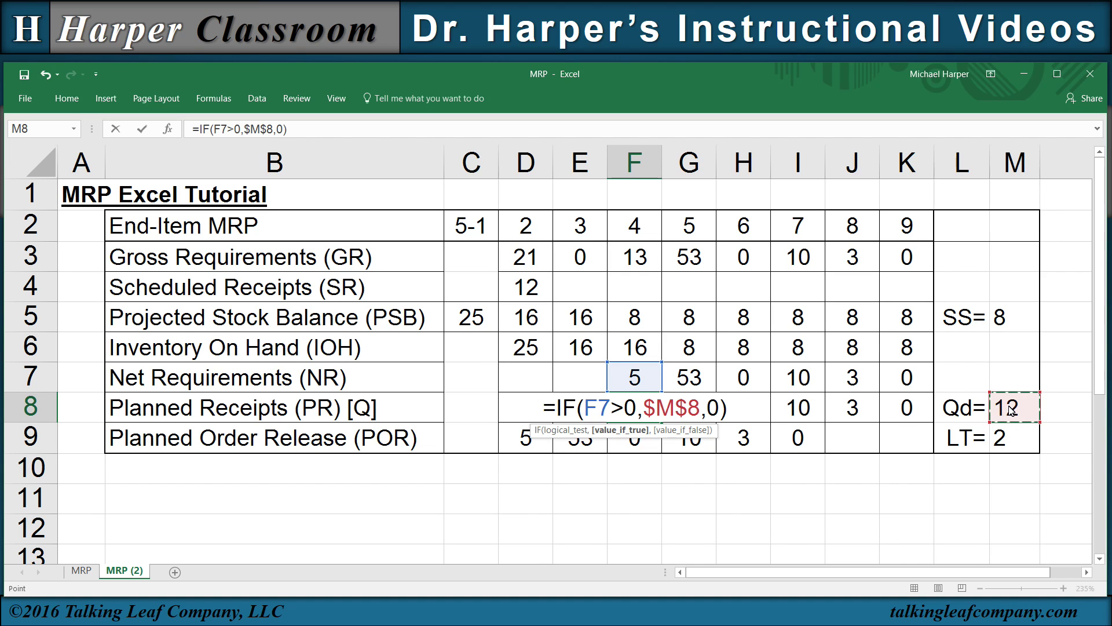
pyautogui.write('*')
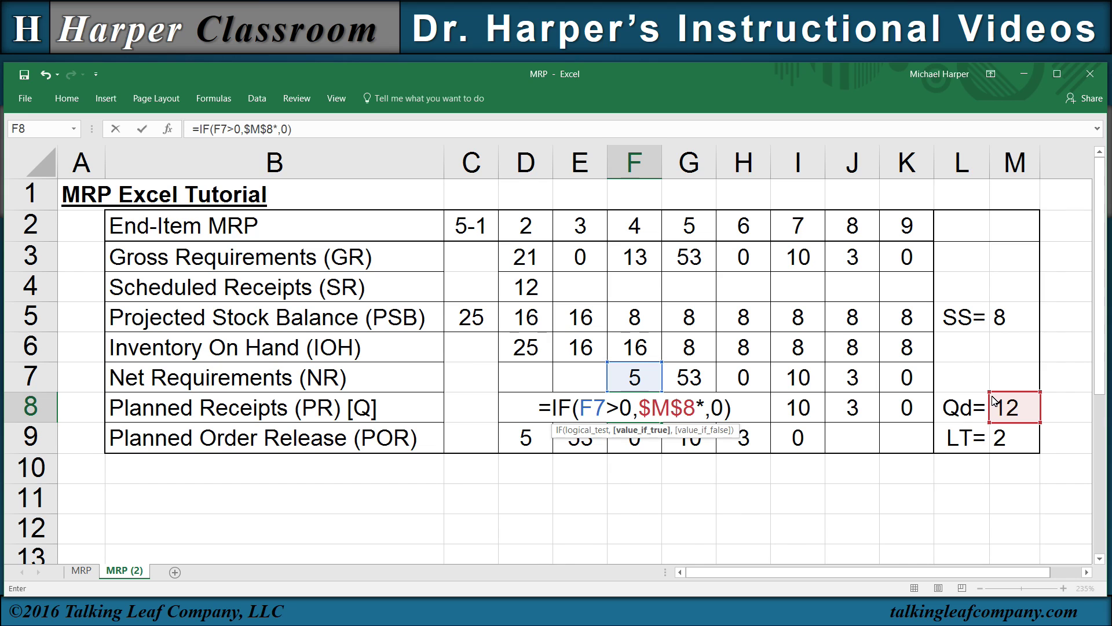
pyautogui.write('(tr')
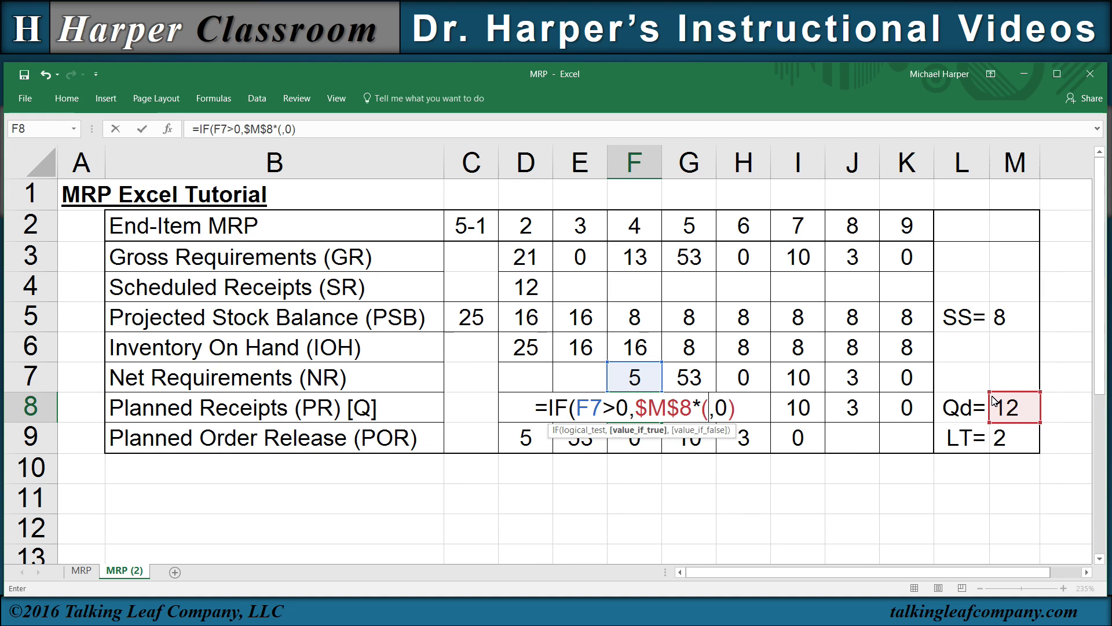
pyautogui.write('unc')
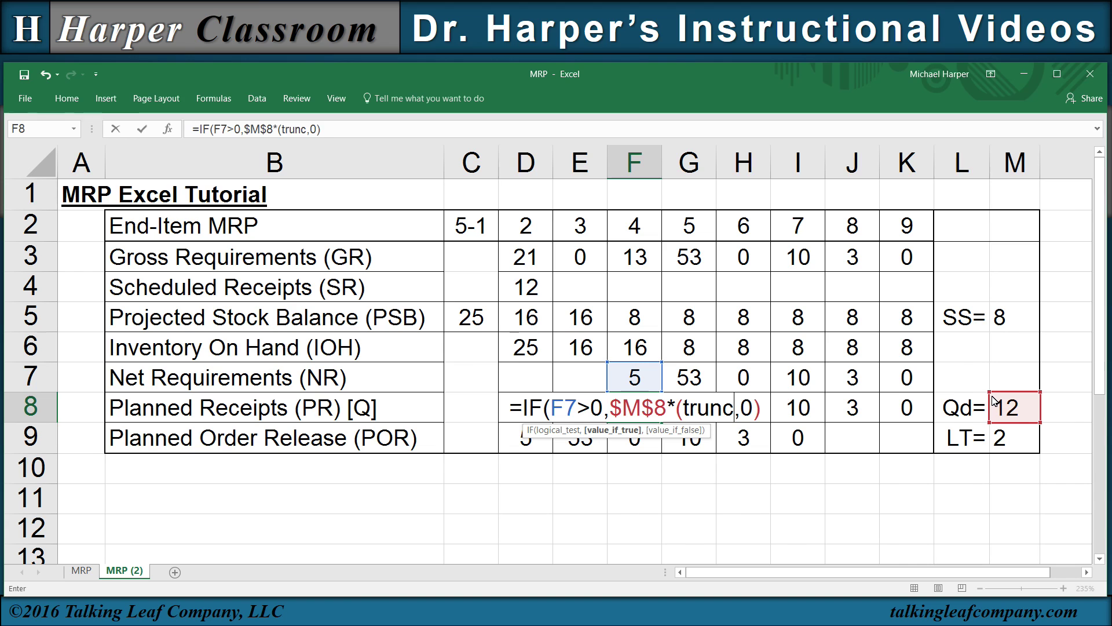
pyautogui.write('(')
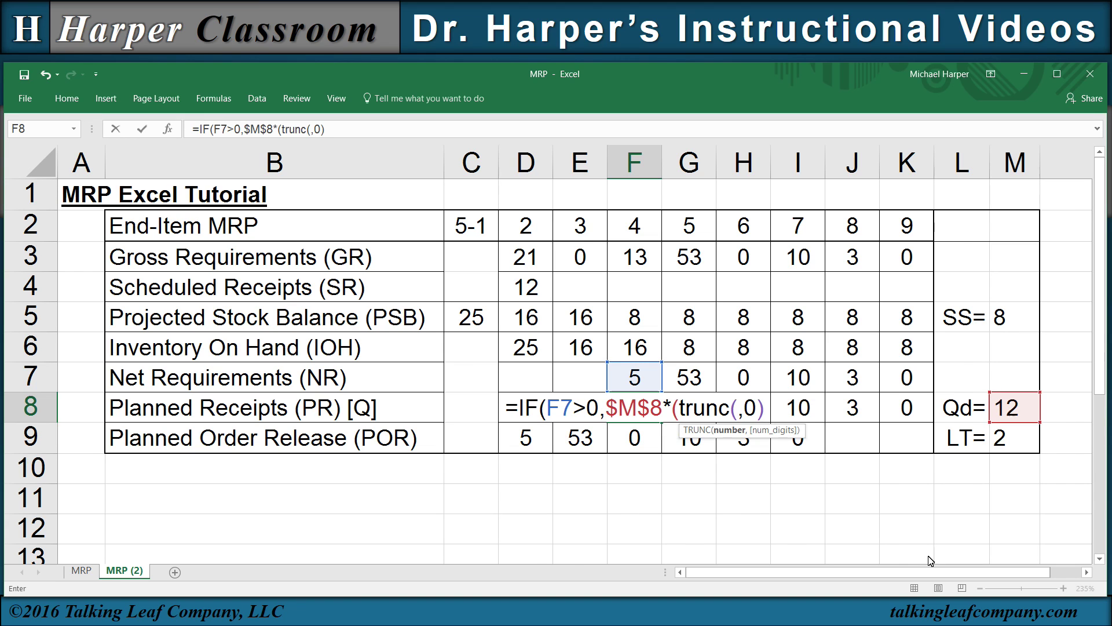
pyautogui.click(637, 380)
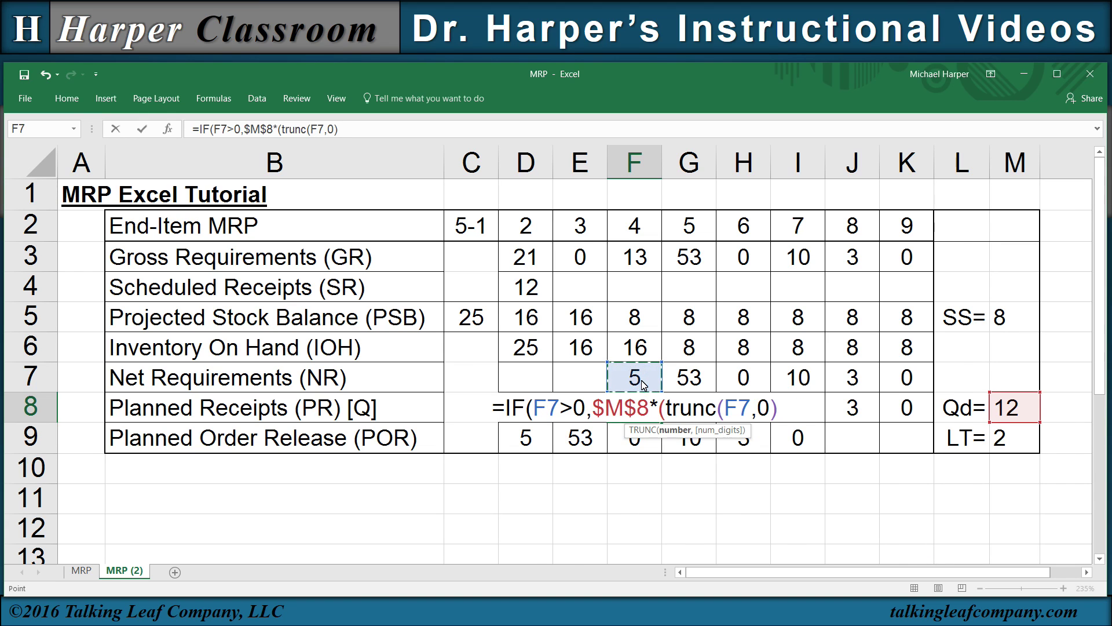
pyautogui.write('/')
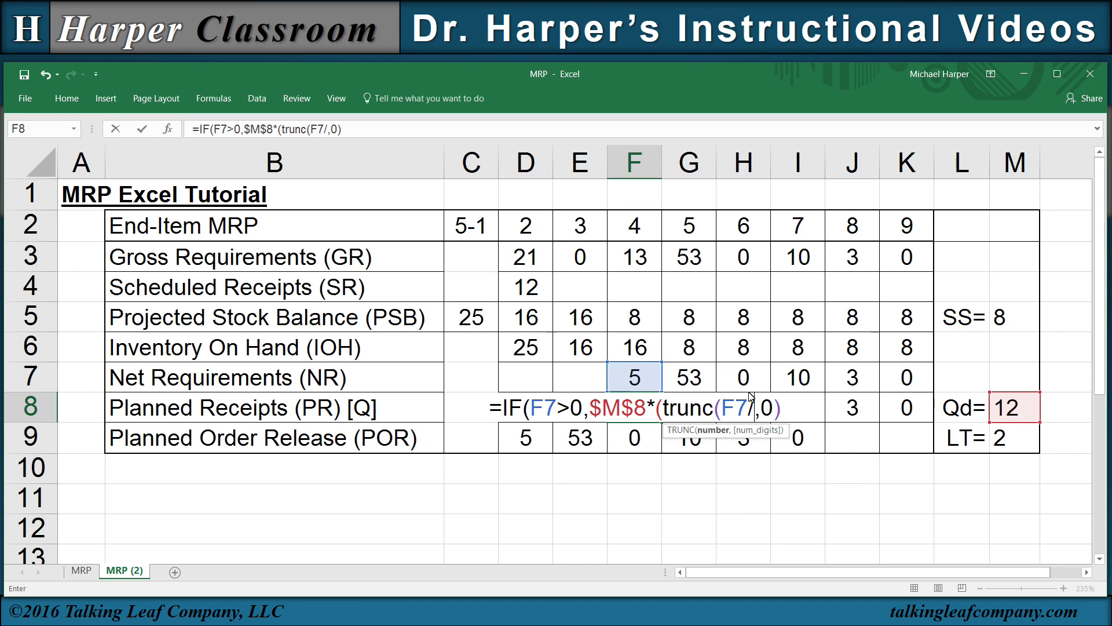
pyautogui.click(1011, 410)
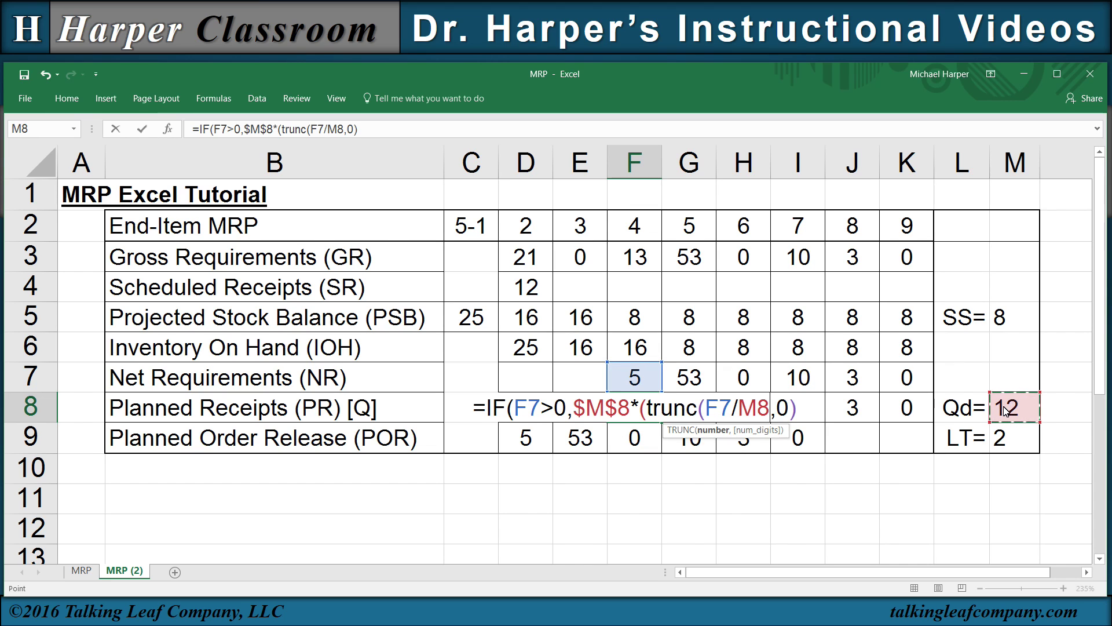
pyautogui.press('F4')
pyautogui.write(')')
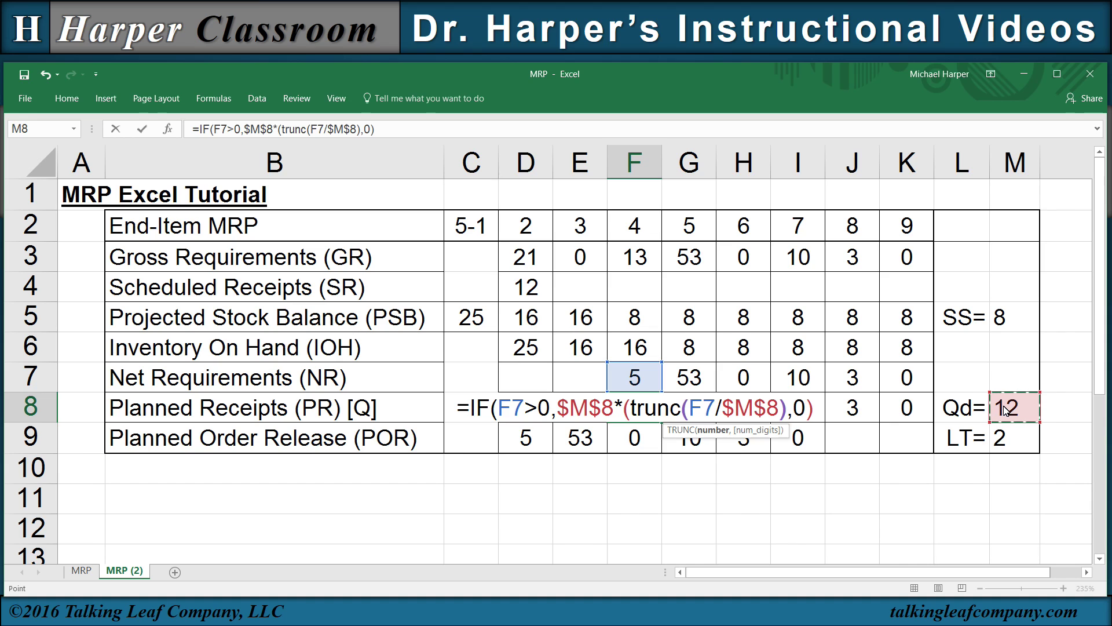
pyautogui.write('+1')
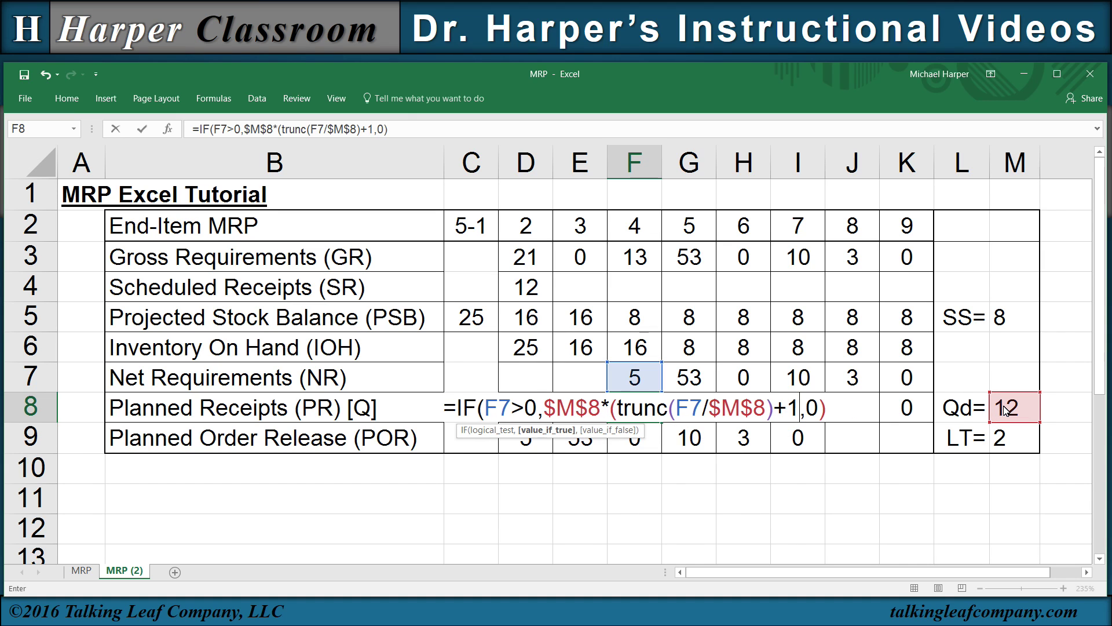
pyautogui.write(')')
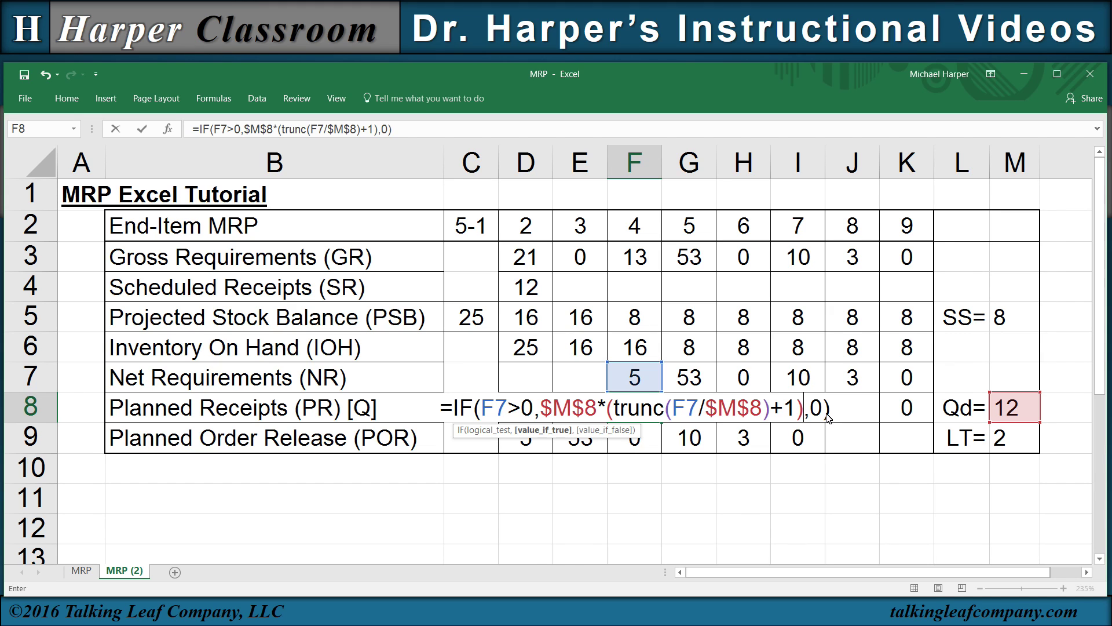
pyautogui.press('Return')
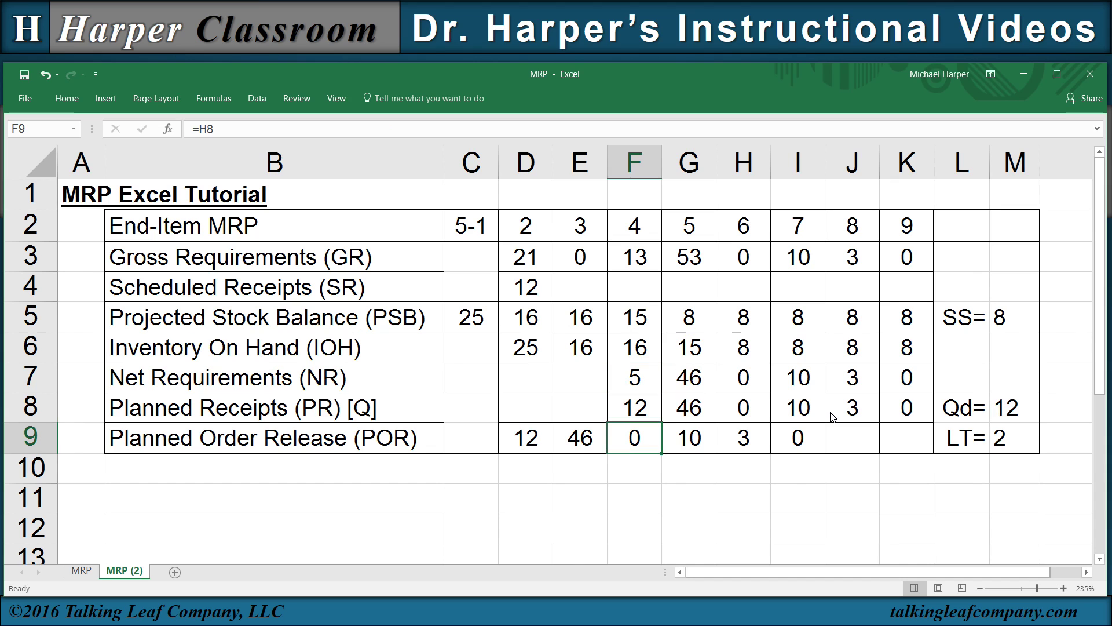
# Fill the TRUNC planned receipt formula across G8:K8, giving 12, 48, 0, 12, 0, 0
pyautogui.click(653, 412)
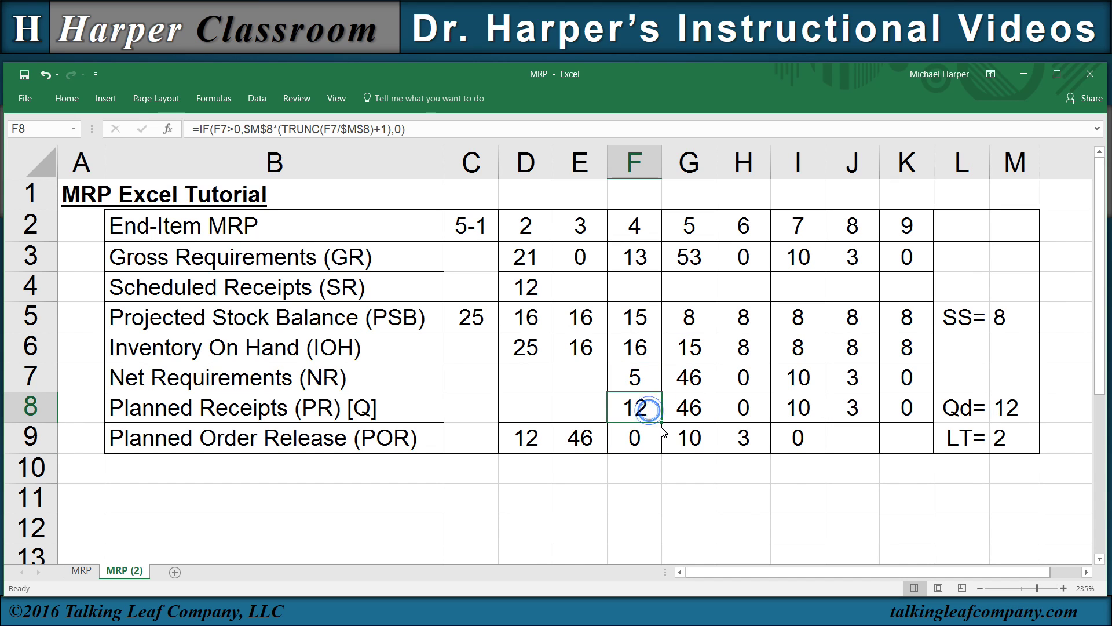
pyautogui.moveTo(662, 423); pyautogui.dragTo(927, 429)
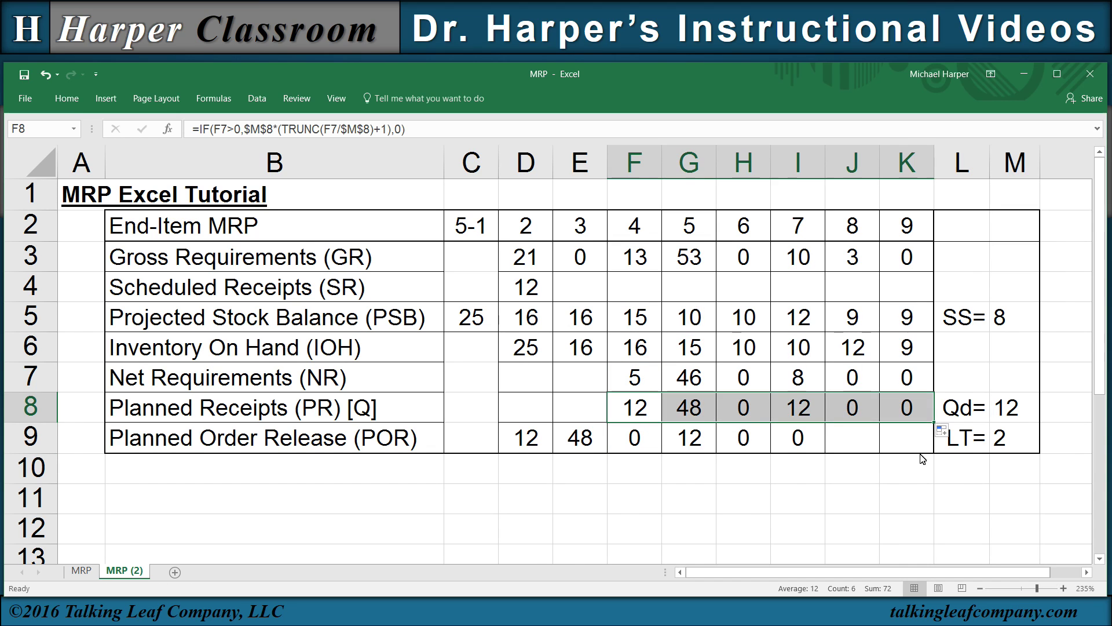
pyautogui.click(1017, 471)
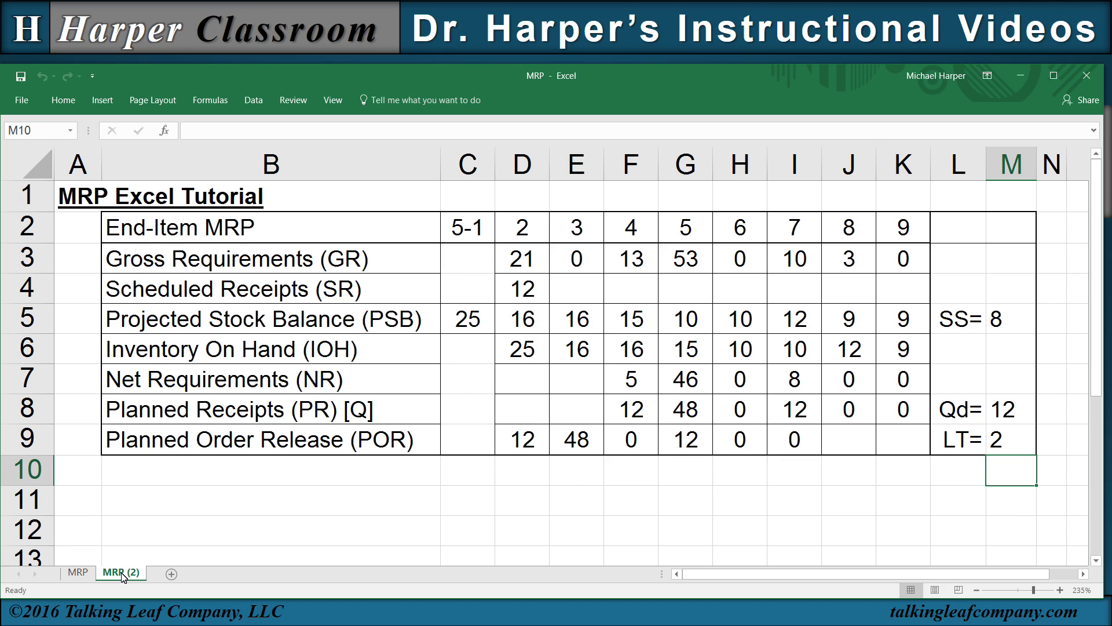
# Copy the MRP (2) sheet as MRP (3) and put a + in N8
pyautogui.moveTo(121, 573); pyautogui.dragTo(167, 570)
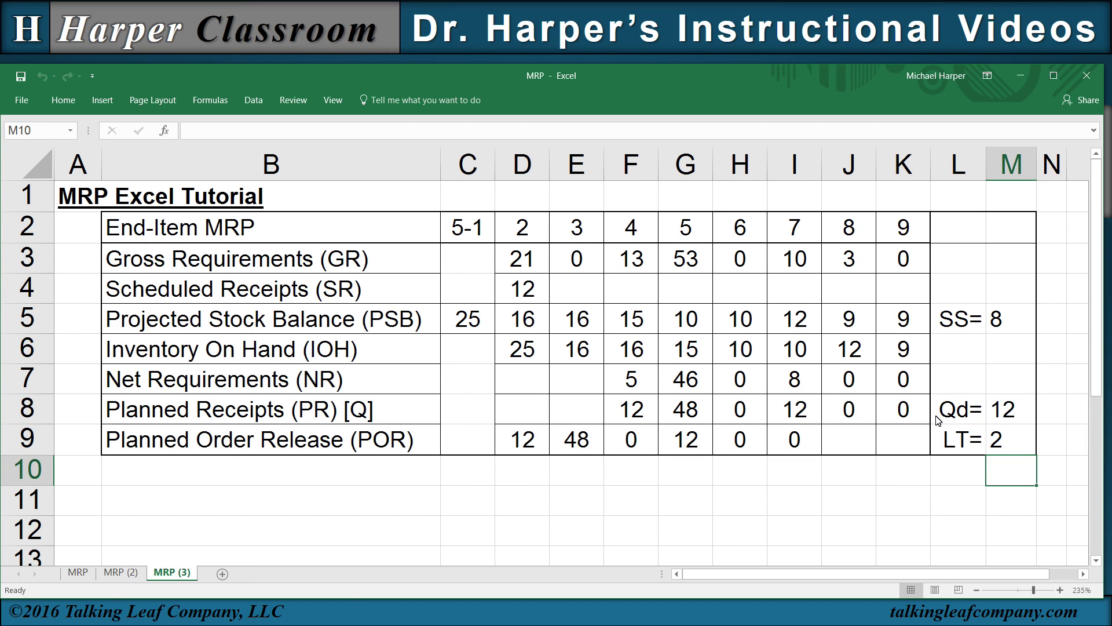
pyautogui.click(1051, 413)
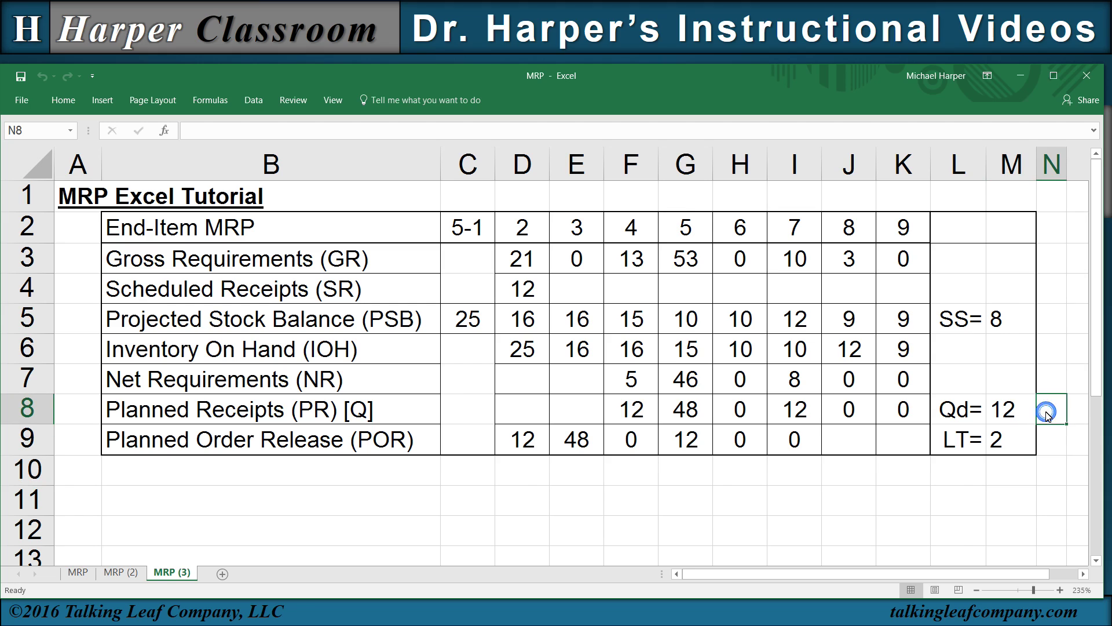
pyautogui.write('+')
pyautogui.press('Return')
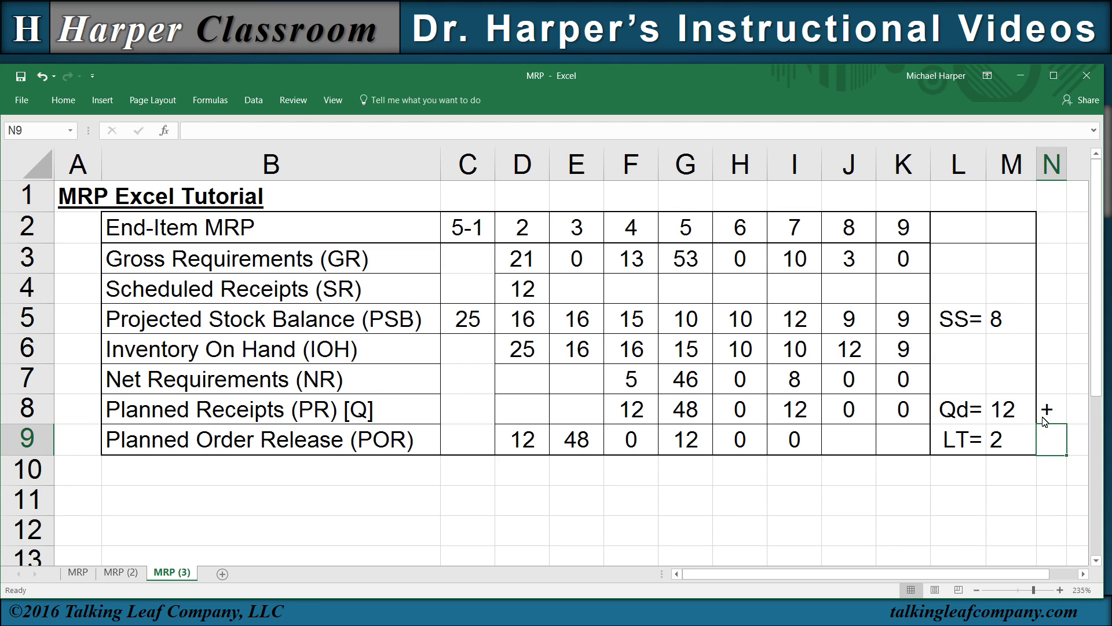
# Clear the planned receipt formulas in F8:K8
pyautogui.click(630, 421)
pyautogui.moveTo(646, 409); pyautogui.dragTo(880, 428)
pyautogui.press('Delete')
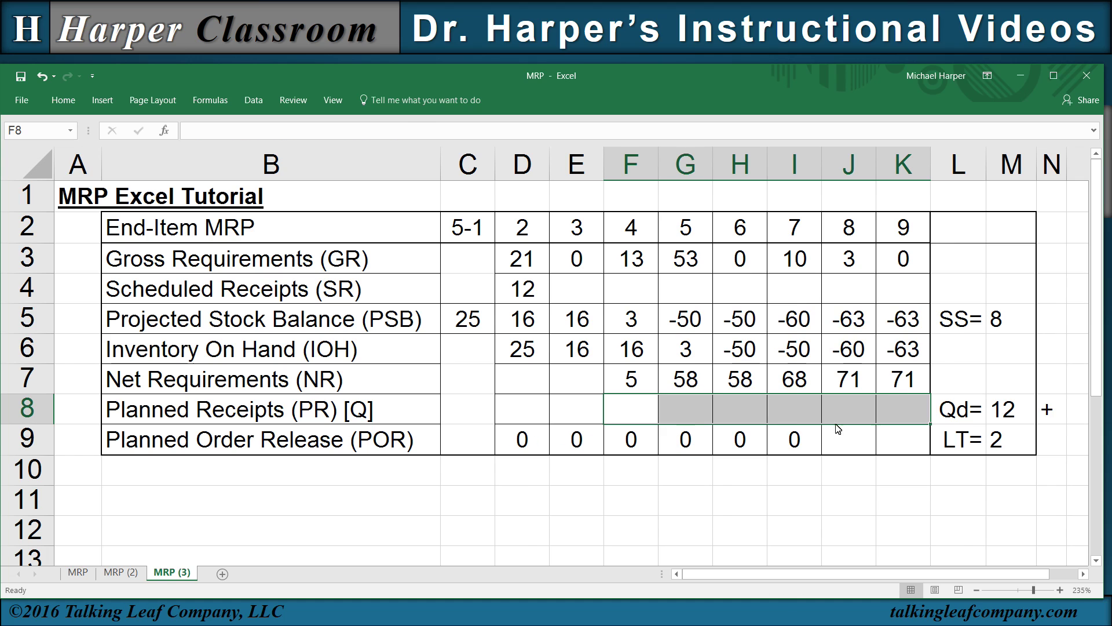
pyautogui.click(629, 407)
# Begin the nested IF in F8, testing F7>0 and then F7 against absolute $M$8
pyautogui.write('=')
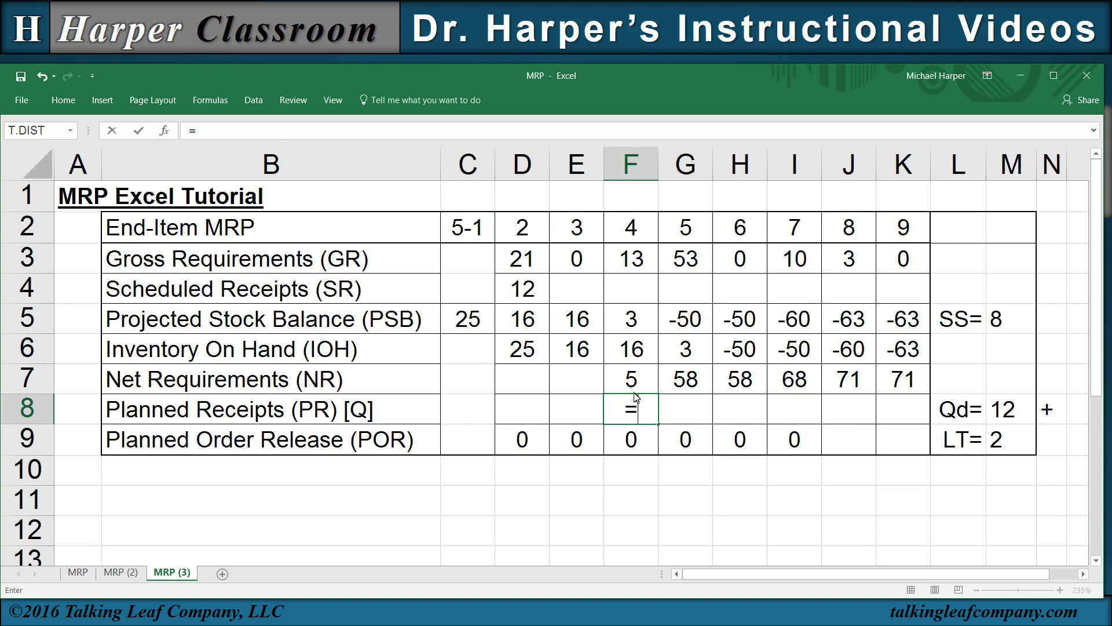
pyautogui.write('if(')
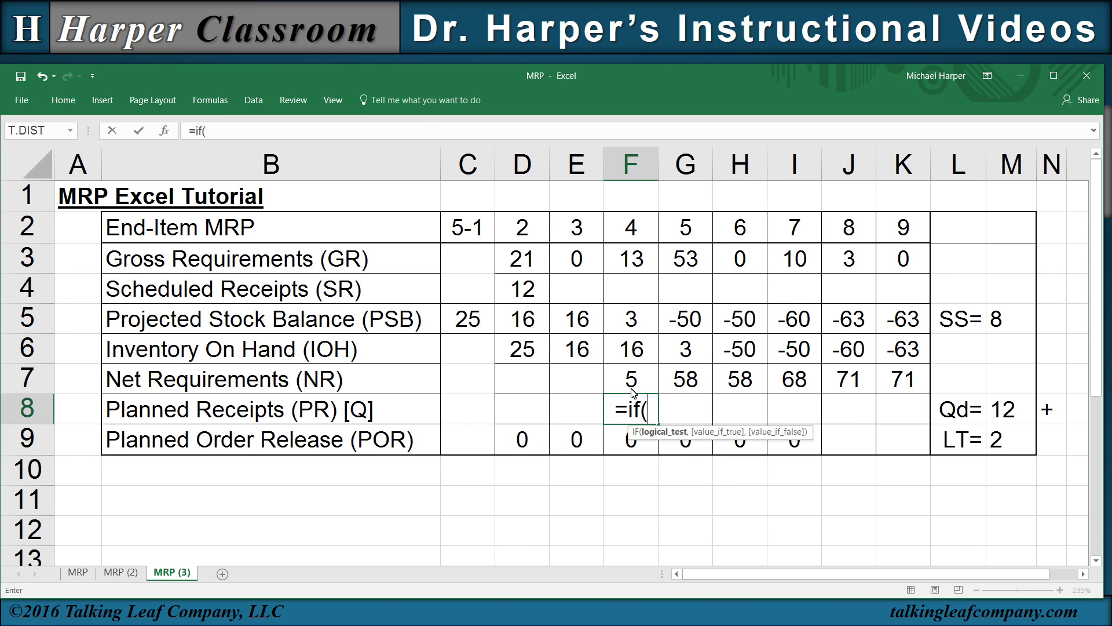
pyautogui.click(633, 384)
pyautogui.write('>0')
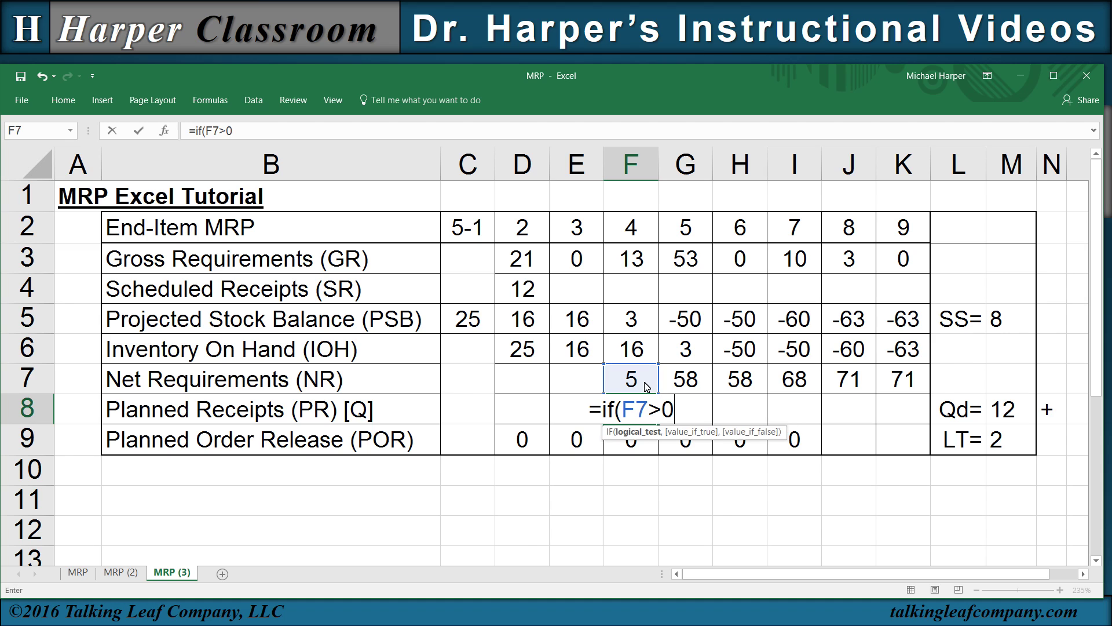
pyautogui.write(',')
pyautogui.write('if(')
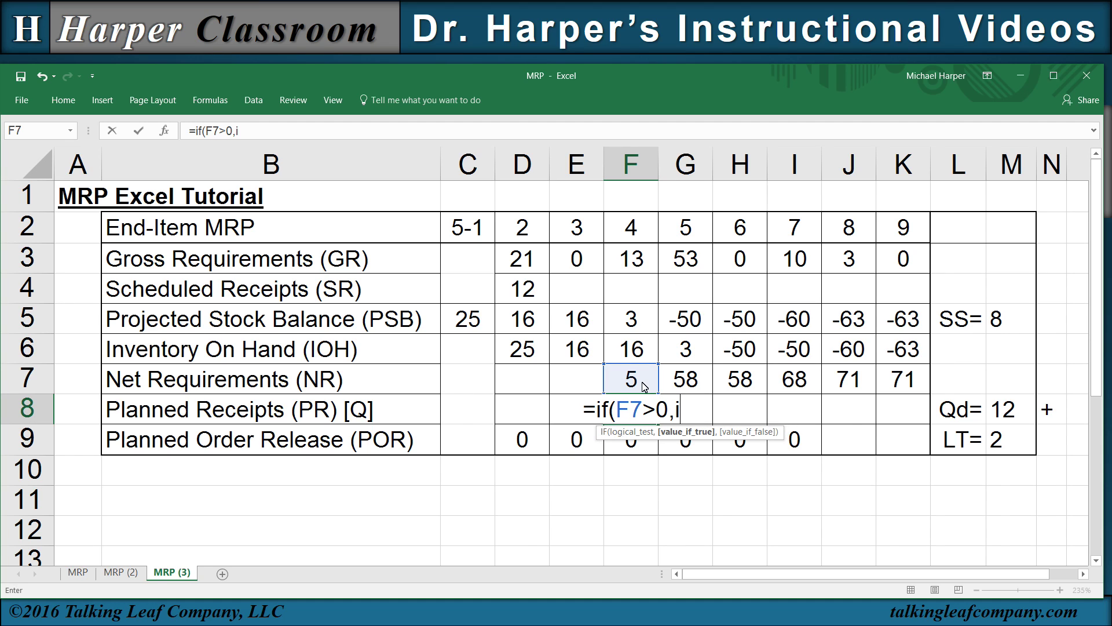
pyautogui.click(624, 384)
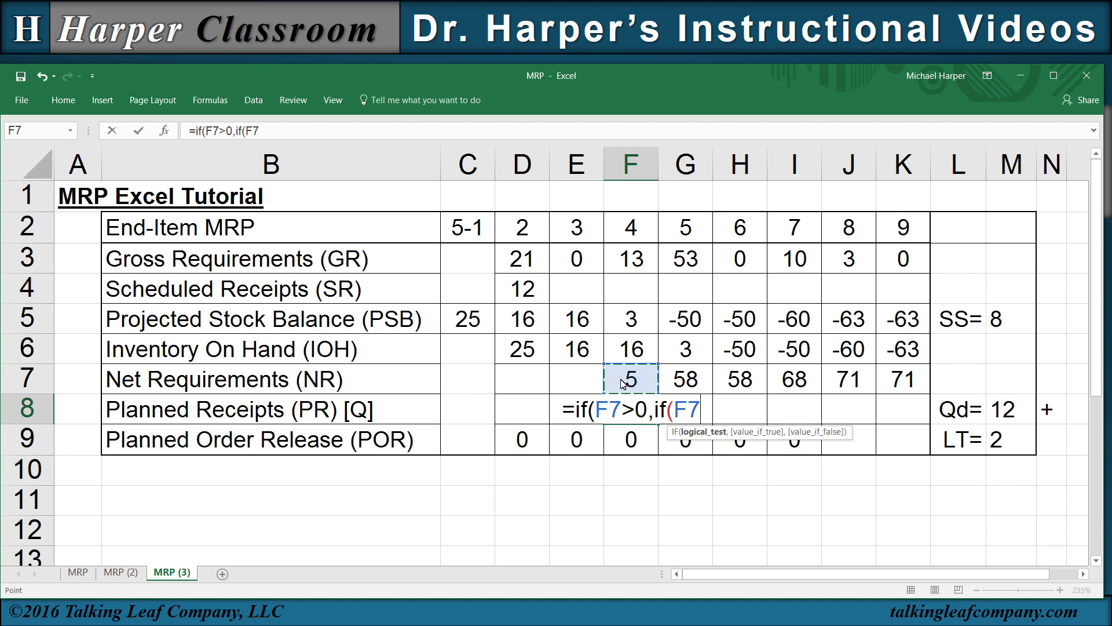
pyautogui.write('>')
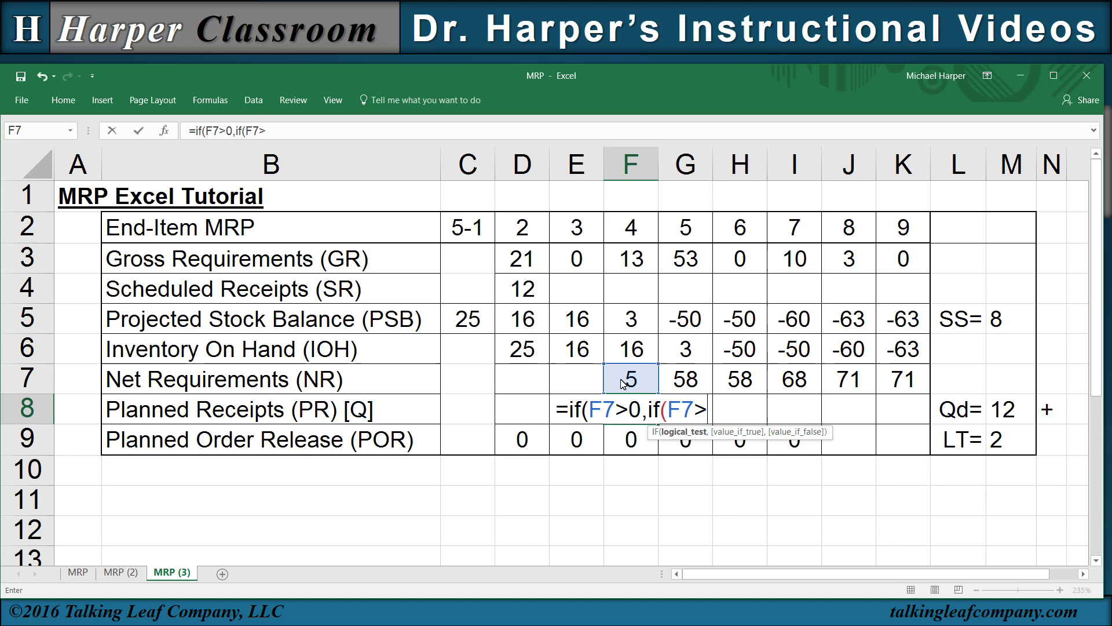
pyautogui.click(1007, 412)
pyautogui.press('F4')
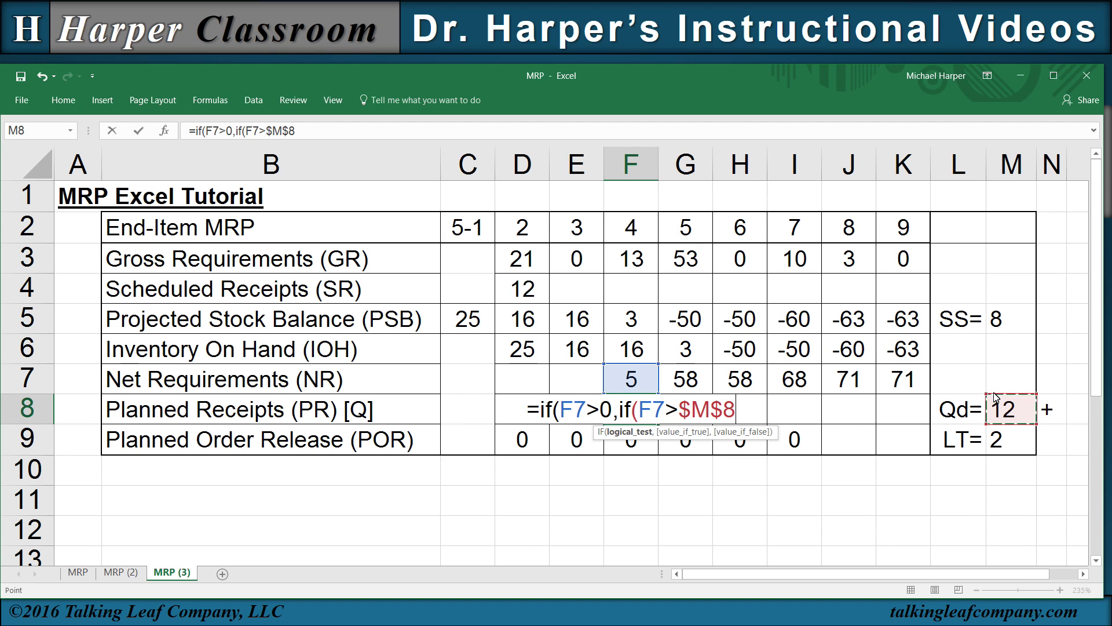
# Complete =IF(F7>0,IF(F7>$M$8,F7,$M$8),0) in F8 and fill it across G8:K8
pyautogui.write(',')
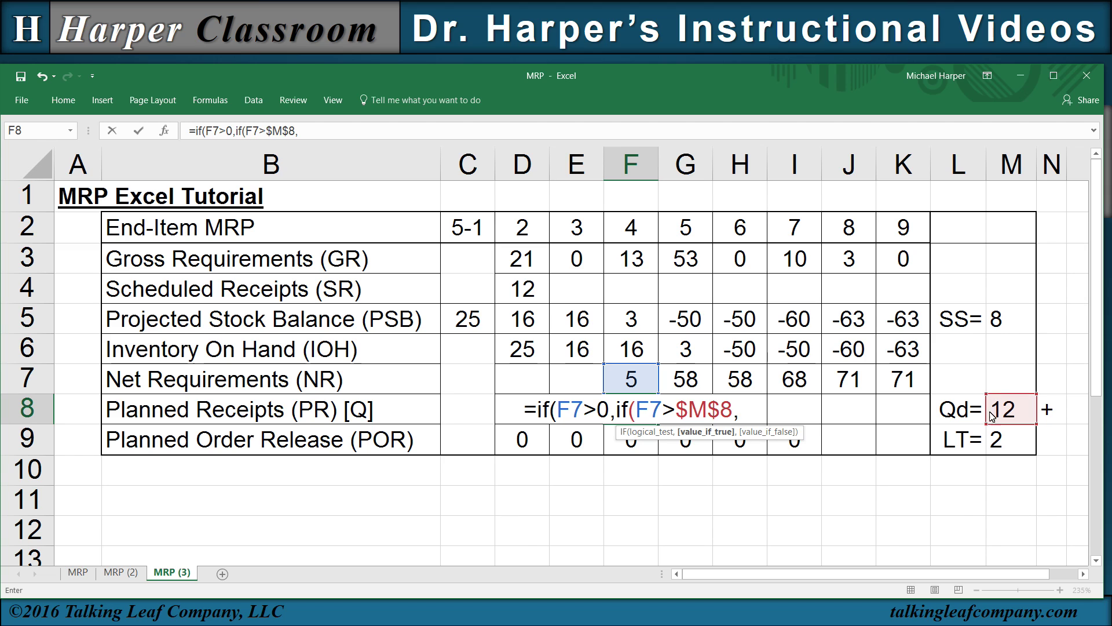
pyautogui.click(627, 389)
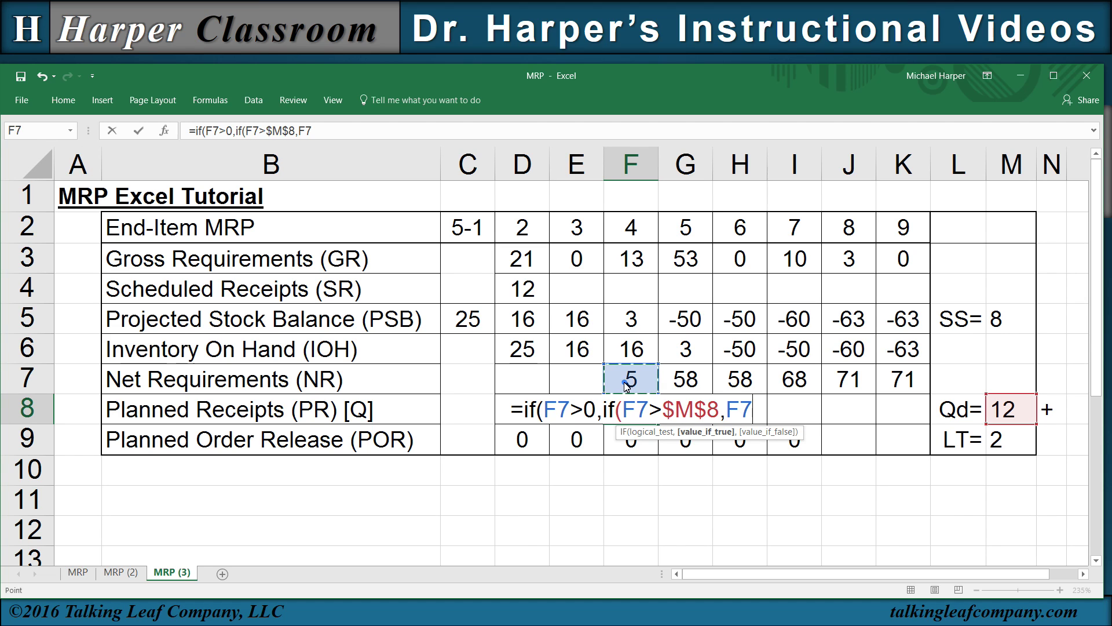
pyautogui.write(',')
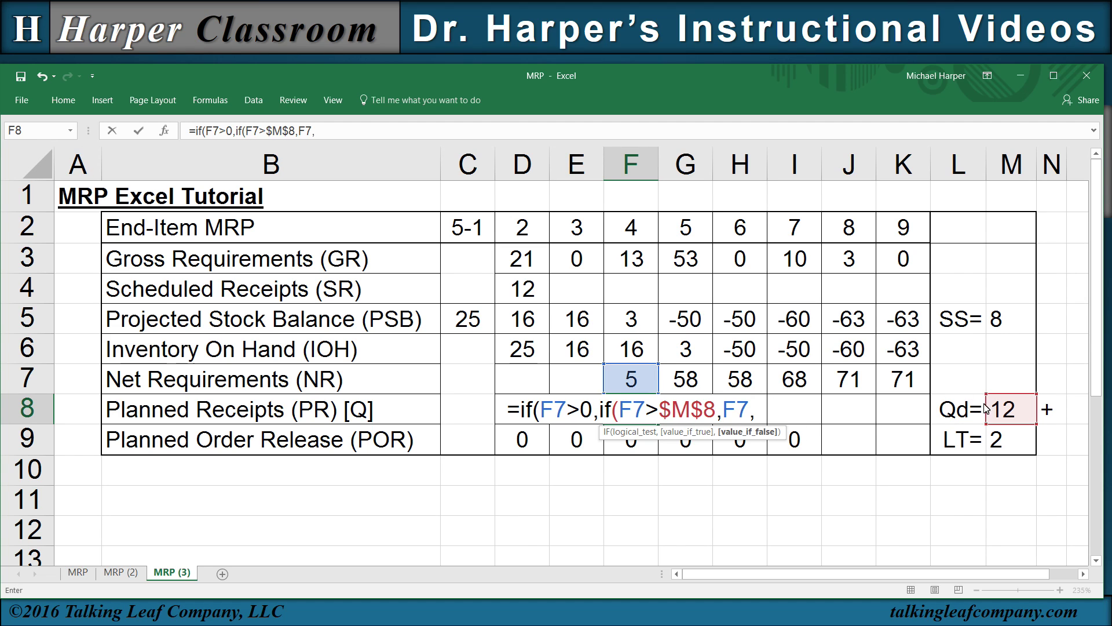
pyautogui.click(1001, 408)
pyautogui.press('F4')
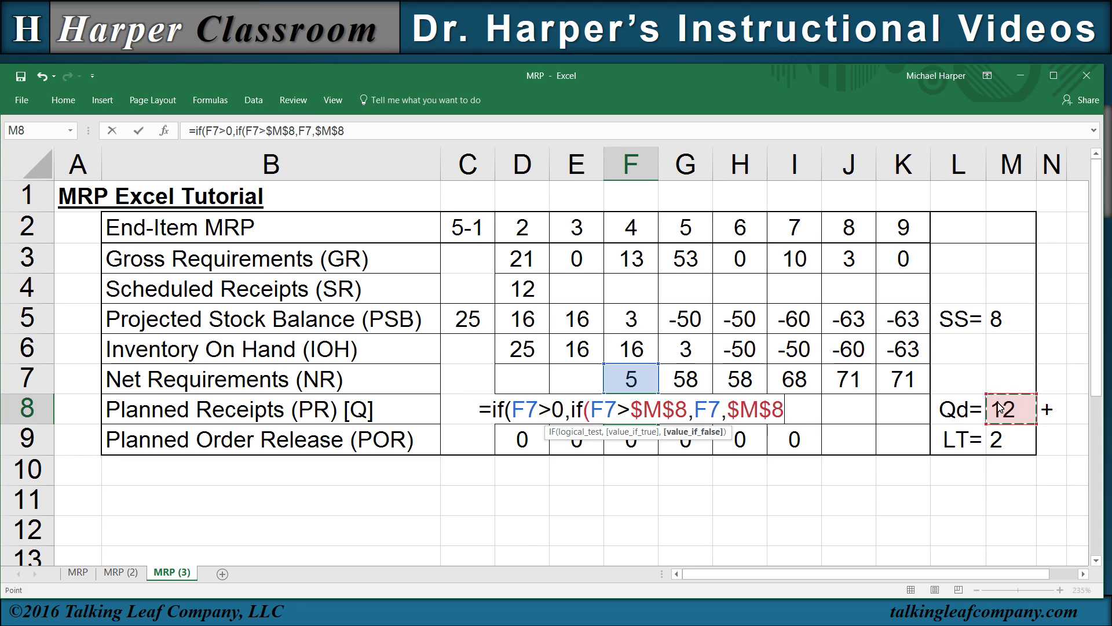
pyautogui.write('),0)')
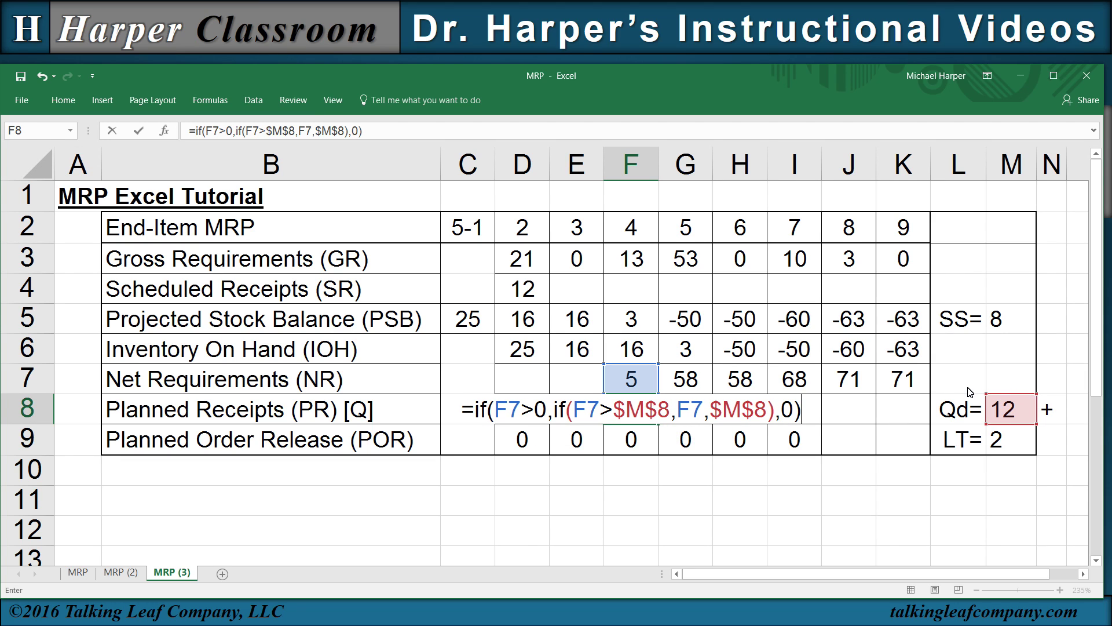
pyautogui.press('Return')
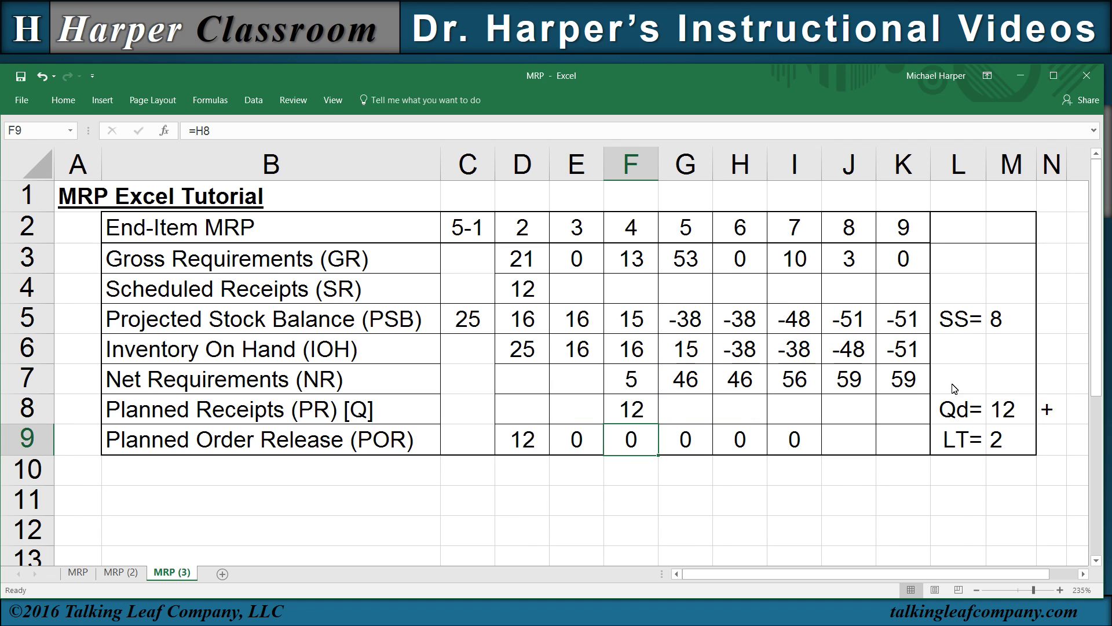
pyautogui.click(630, 418)
pyautogui.moveTo(659, 424); pyautogui.dragTo(925, 444)
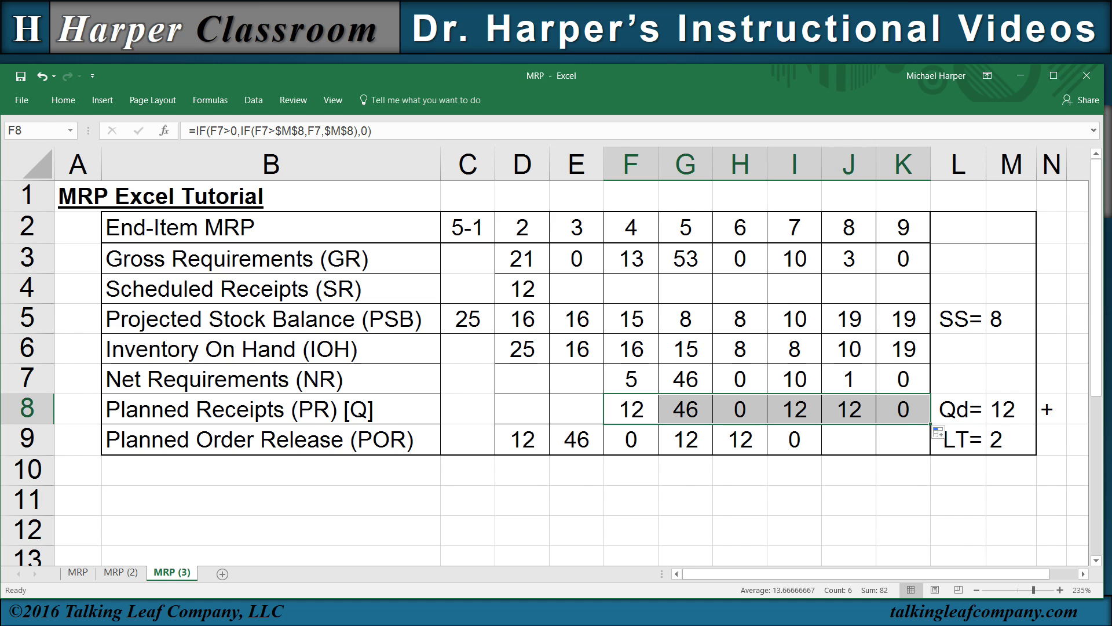